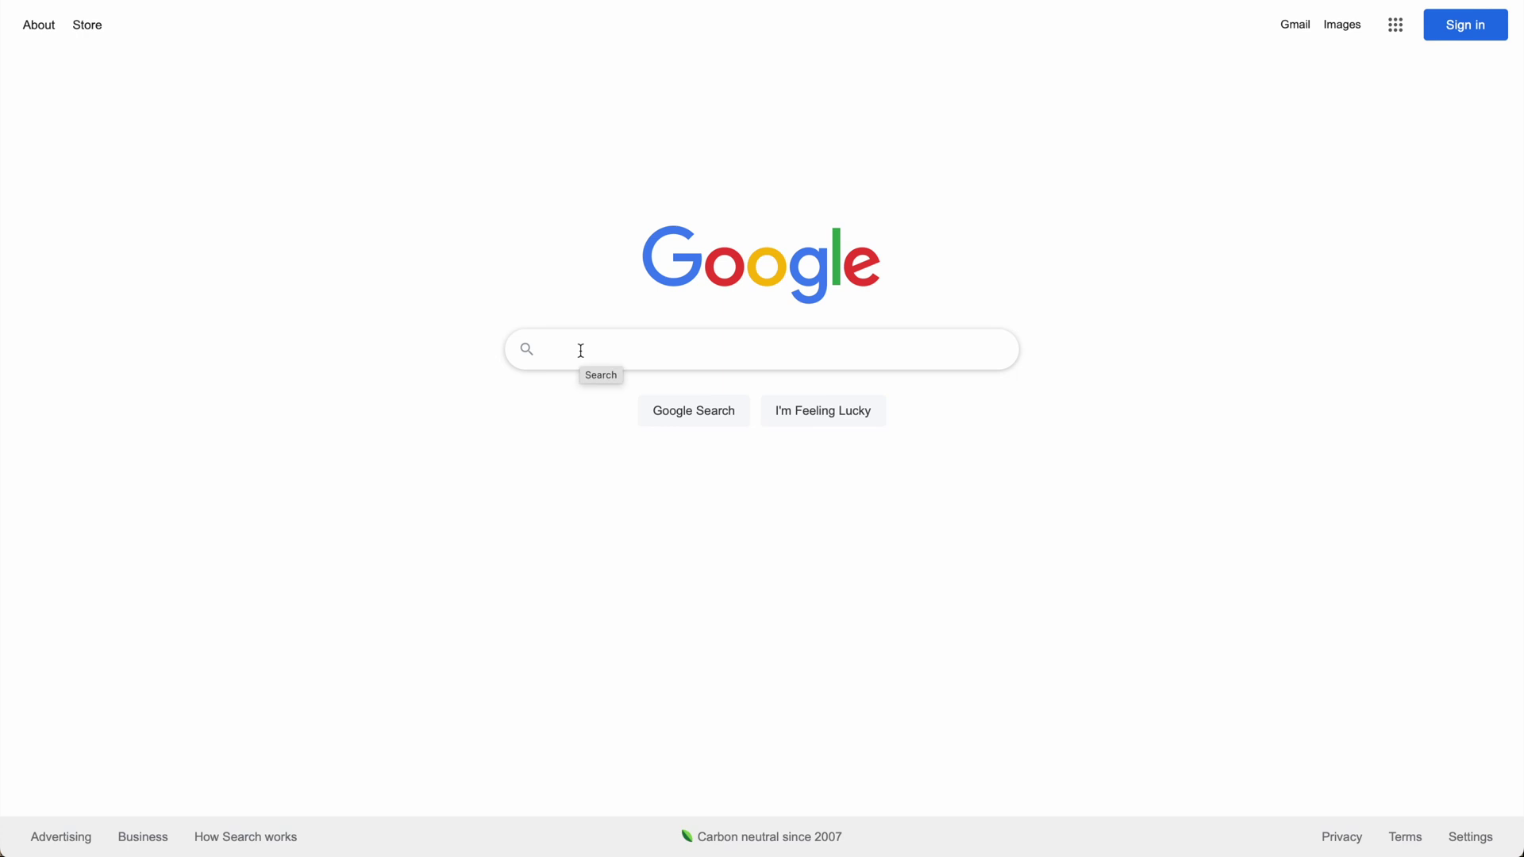
Search Google for site:realwebsitehints.com to list its roughly 198 indexed pages.
{"action": "type", "text": "ite:"}
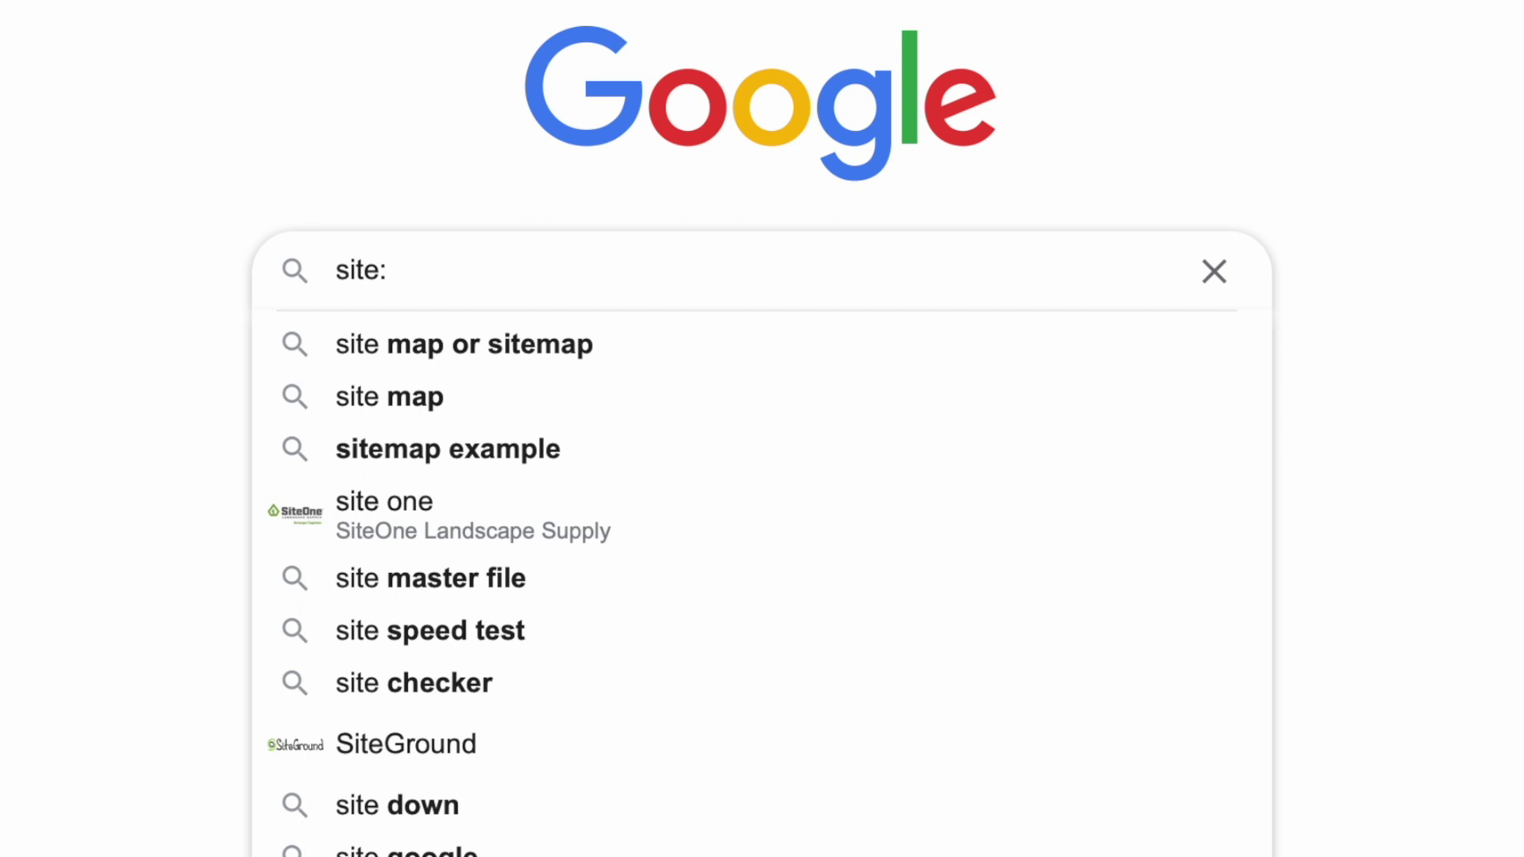
{"action": "type", "text": "realwebsi"}
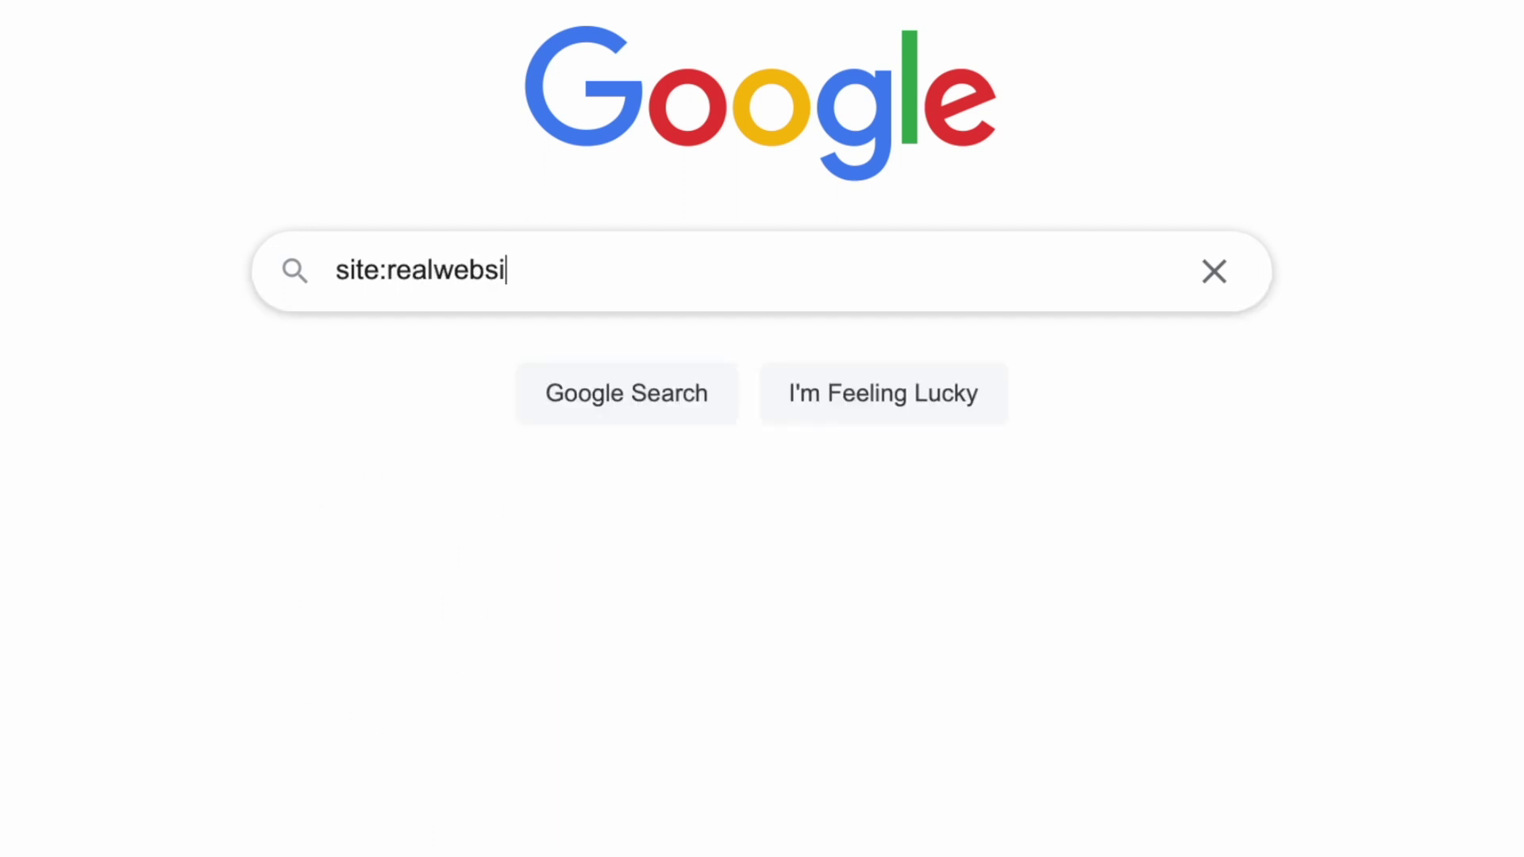
{"action": "type", "text": "tehints.com"}
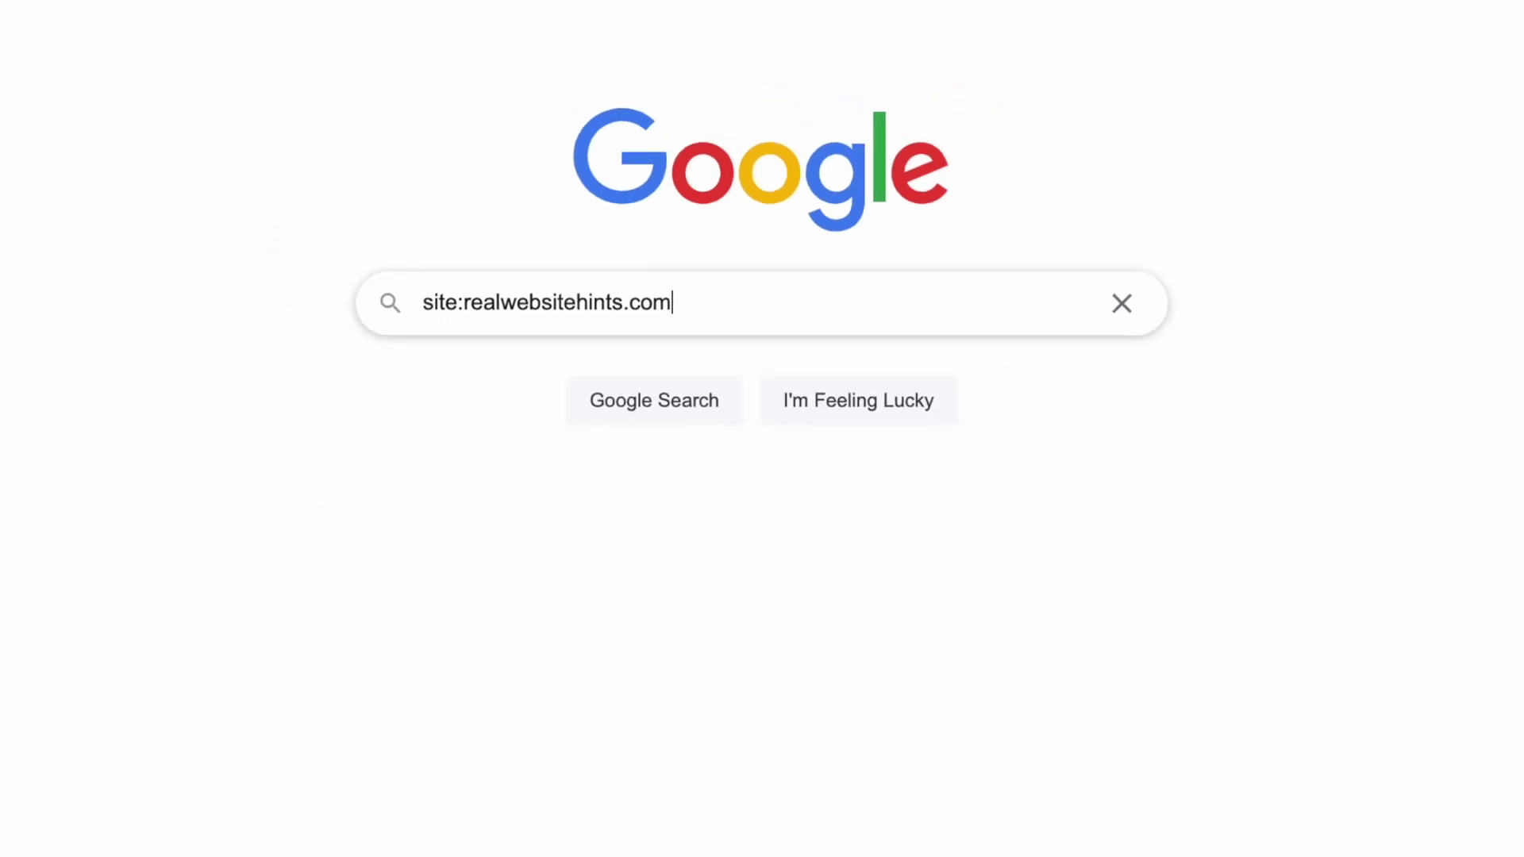
{"action": "key", "text": "Return"}
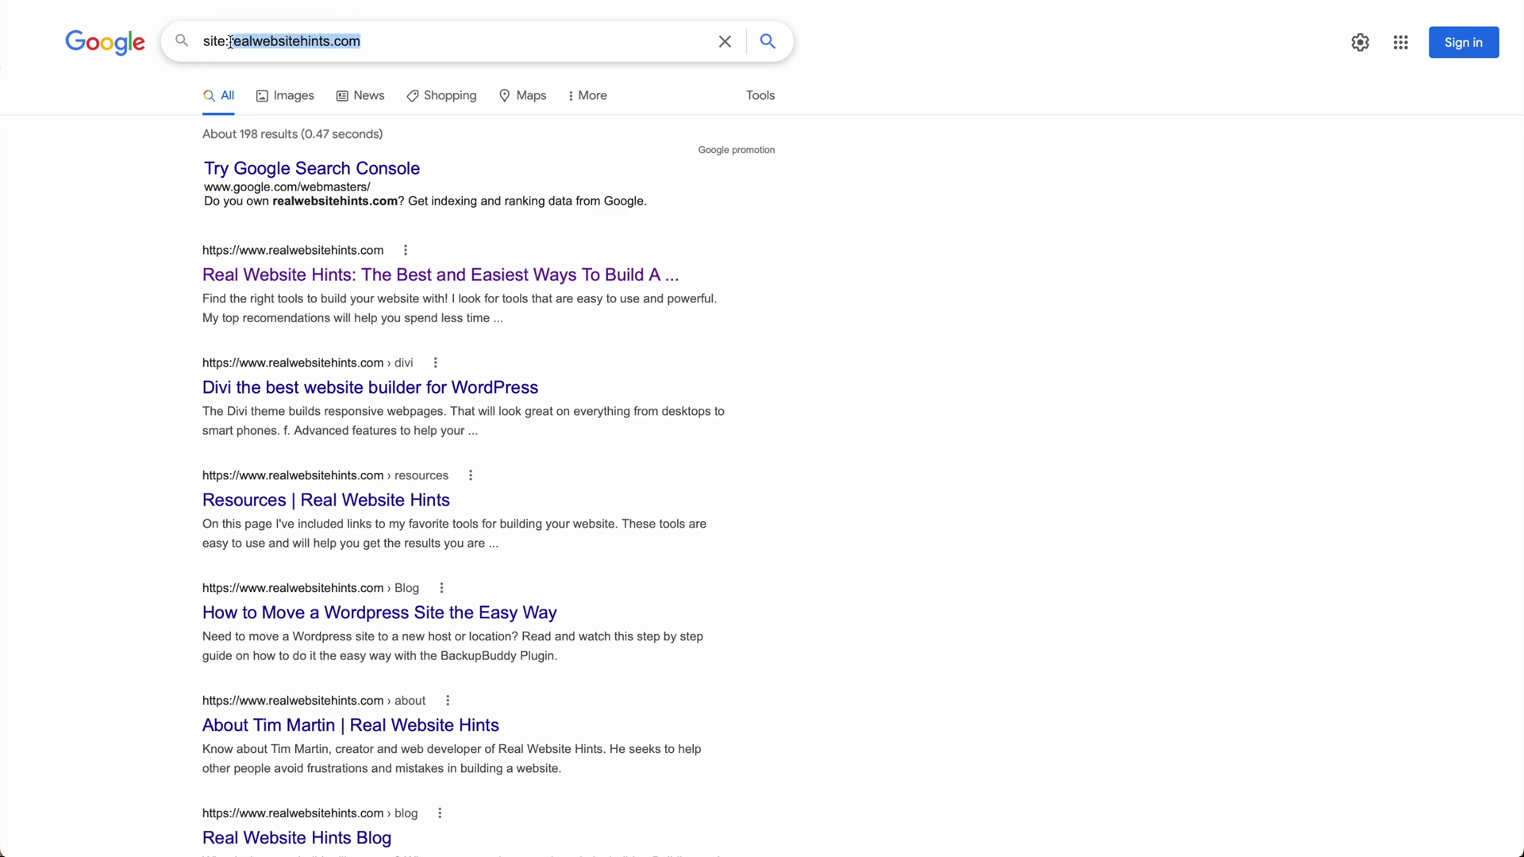
Search Google for site:restaurantatl.com, which finds no indexed pages.
{"action": "type", "text": "restaurantat"}
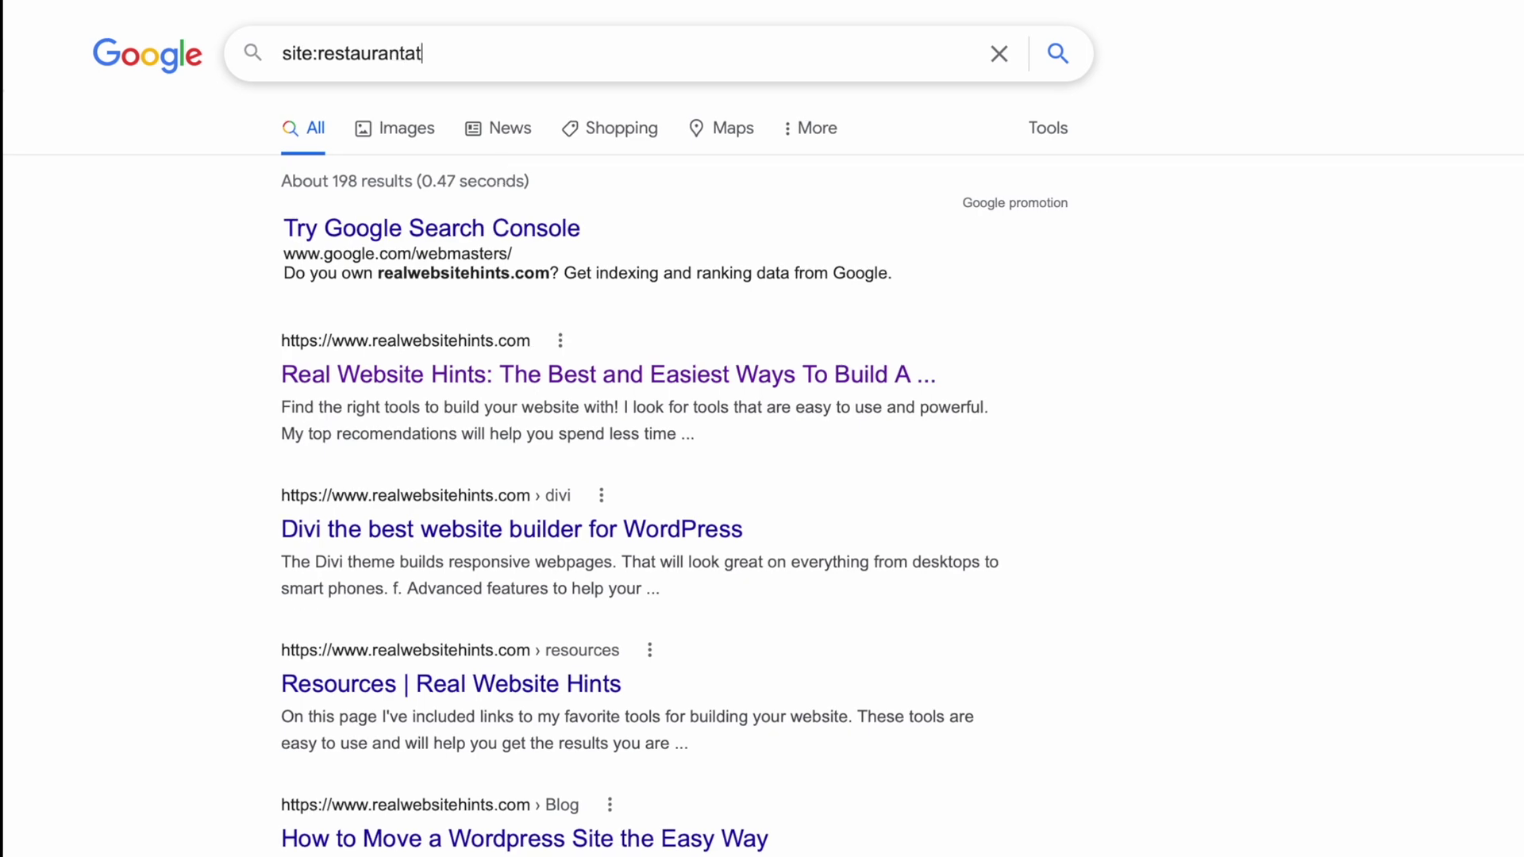
{"action": "type", "text": "l.com"}
{"action": "key", "text": "Return"}
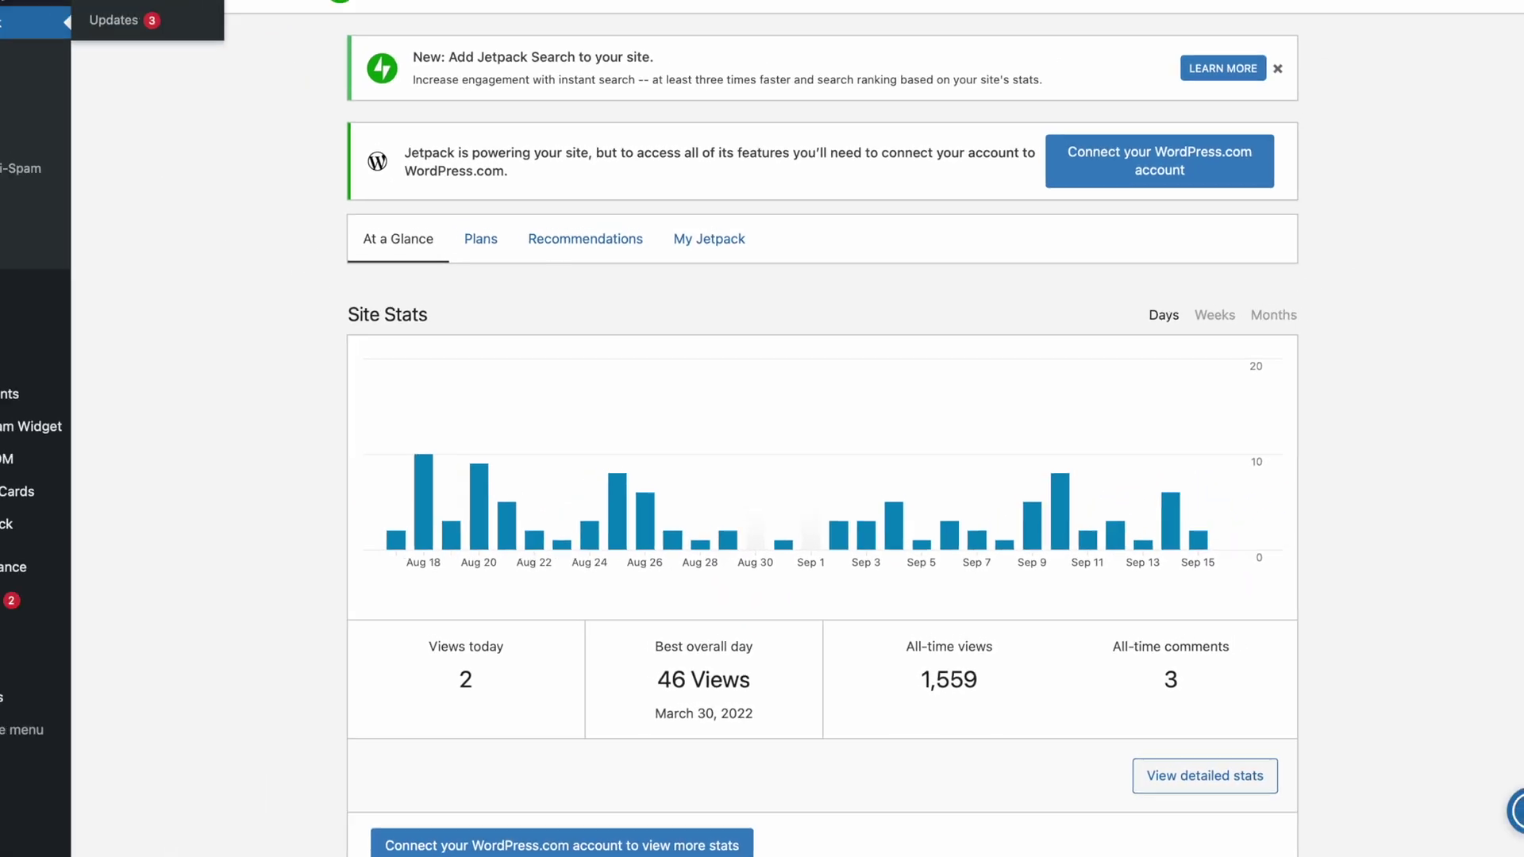
Go to the Dashboard home of the Hey Not Bad WordPress site.
{"action": "left_click", "coordinate": [75, 54]}
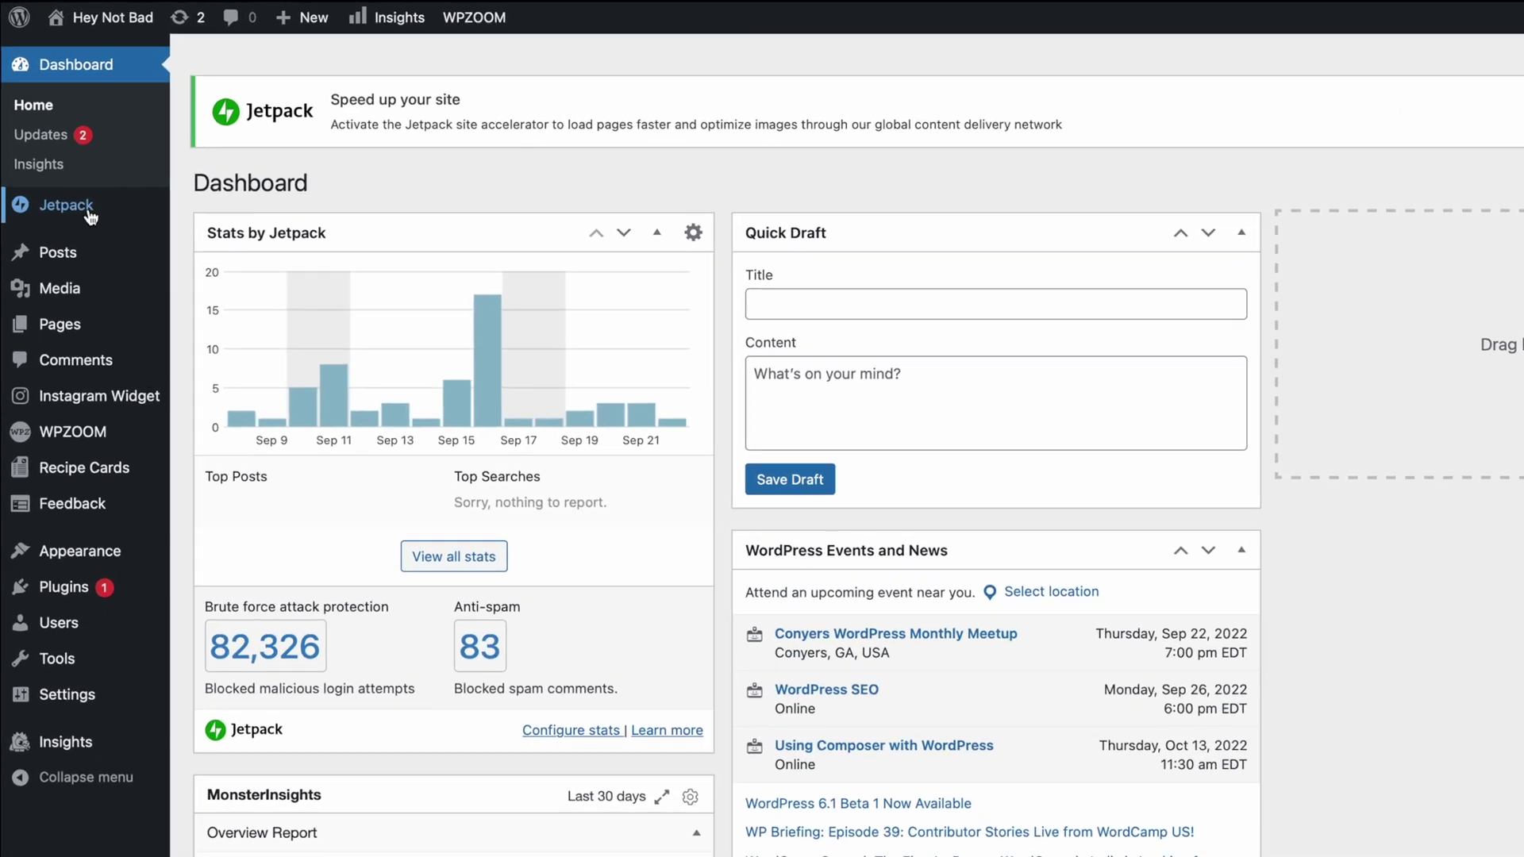
Open Jetpack Settings on the Traffic tab and scroll down to Site verification.
{"action": "mouse_move", "coordinate": [51, 178]}
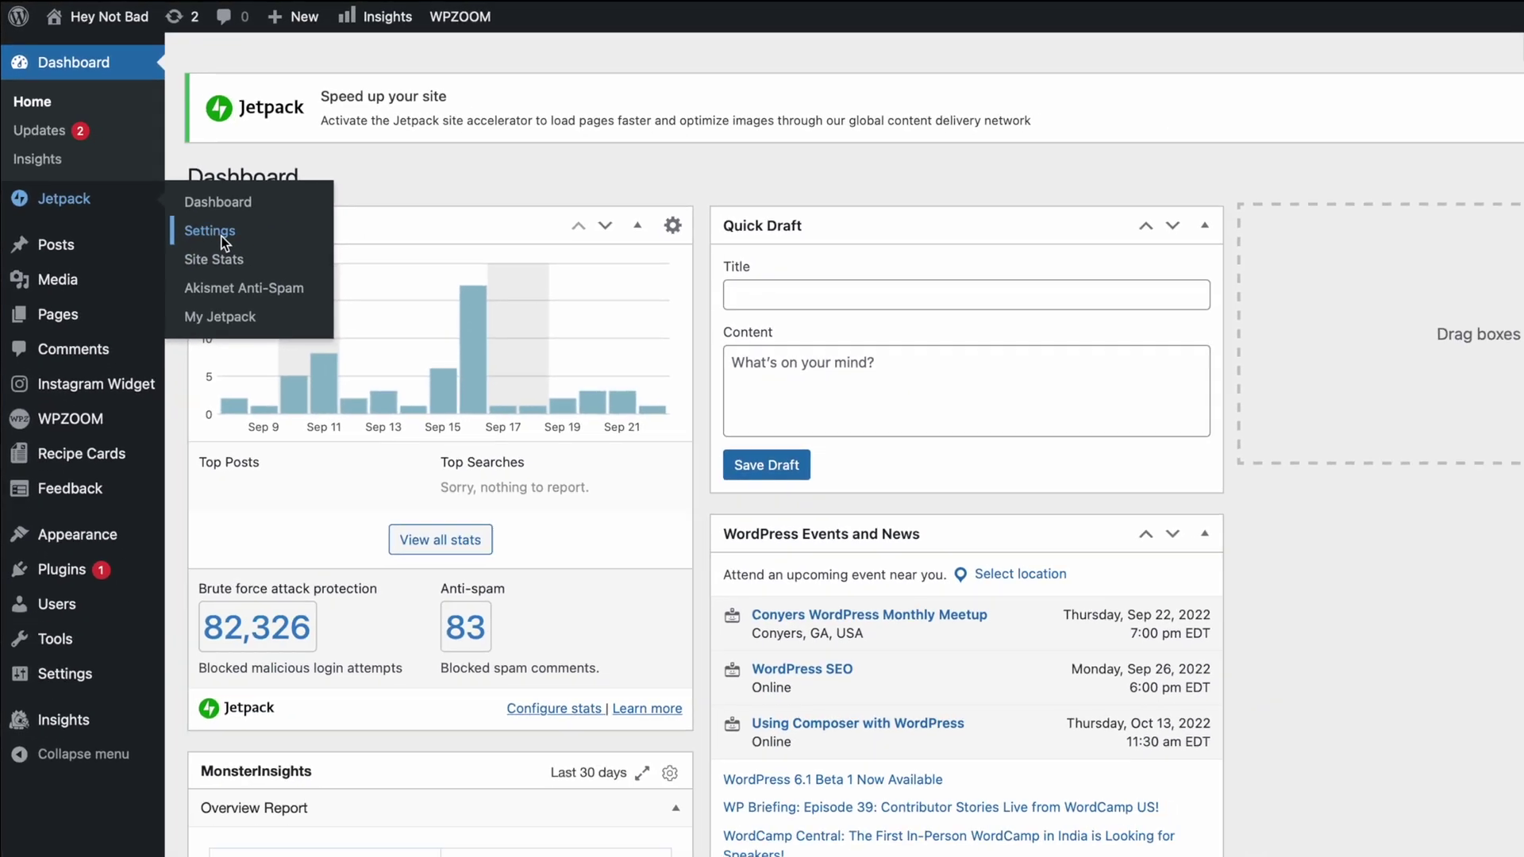
{"action": "left_click", "coordinate": [300, 320]}
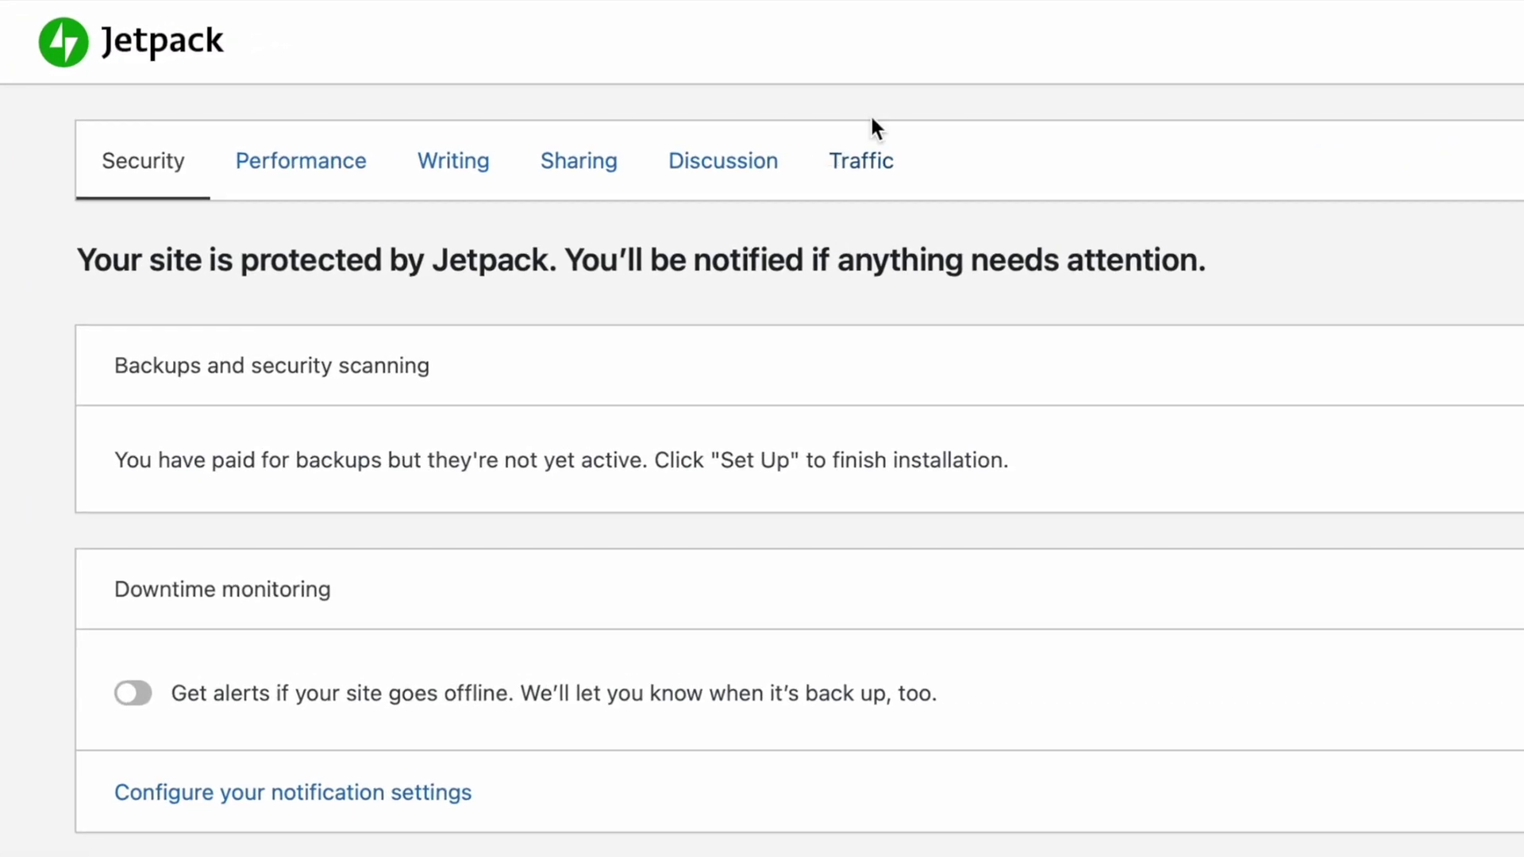
{"action": "left_click", "coordinate": [868, 176]}
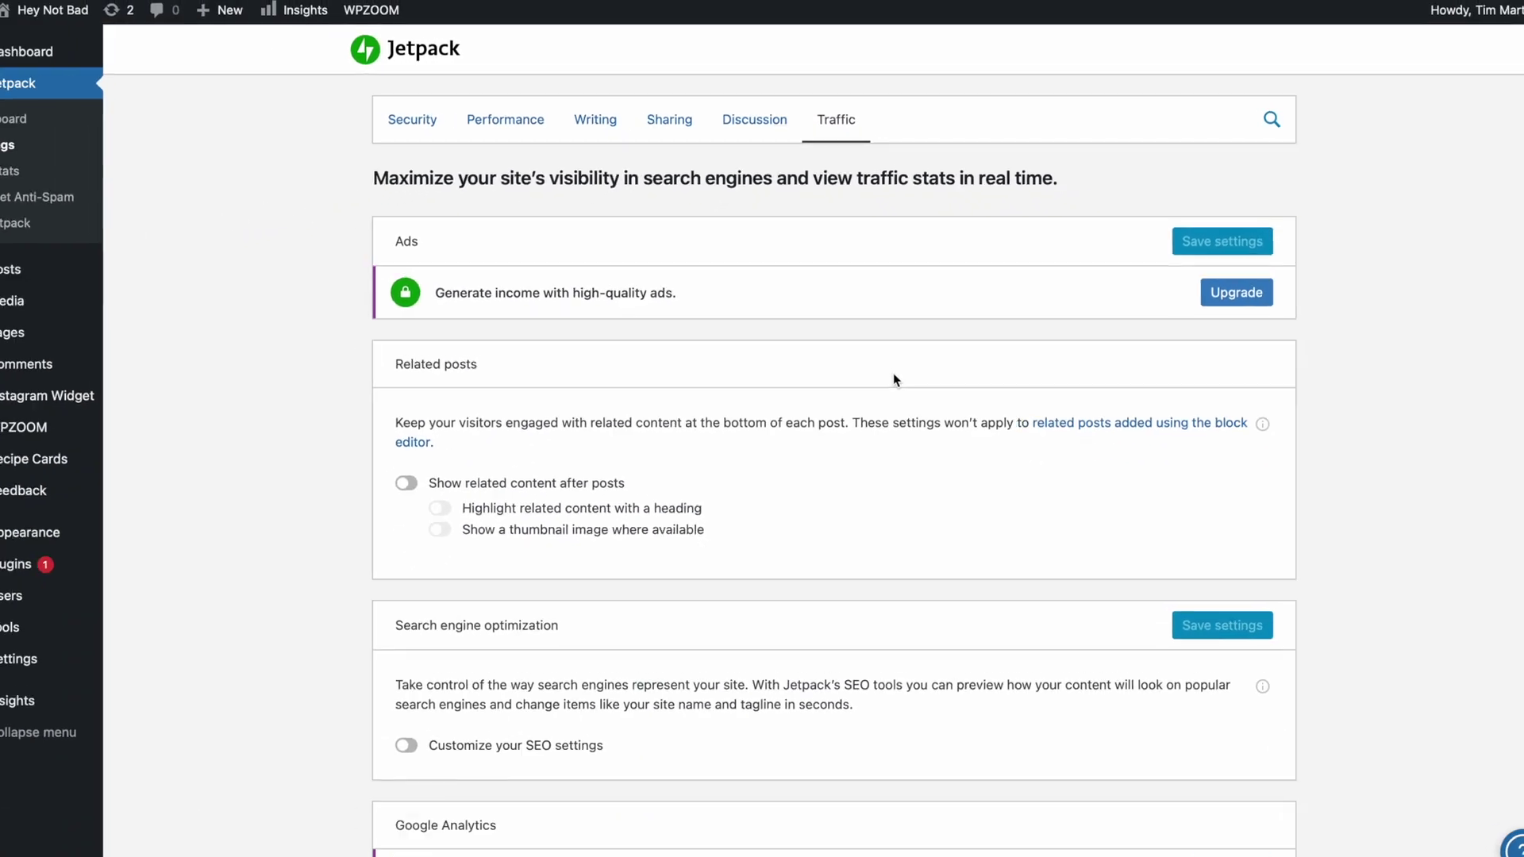
{"action": "scroll", "coordinate": [889, 362], "scroll_direction": "down", "scroll_amount": 3}
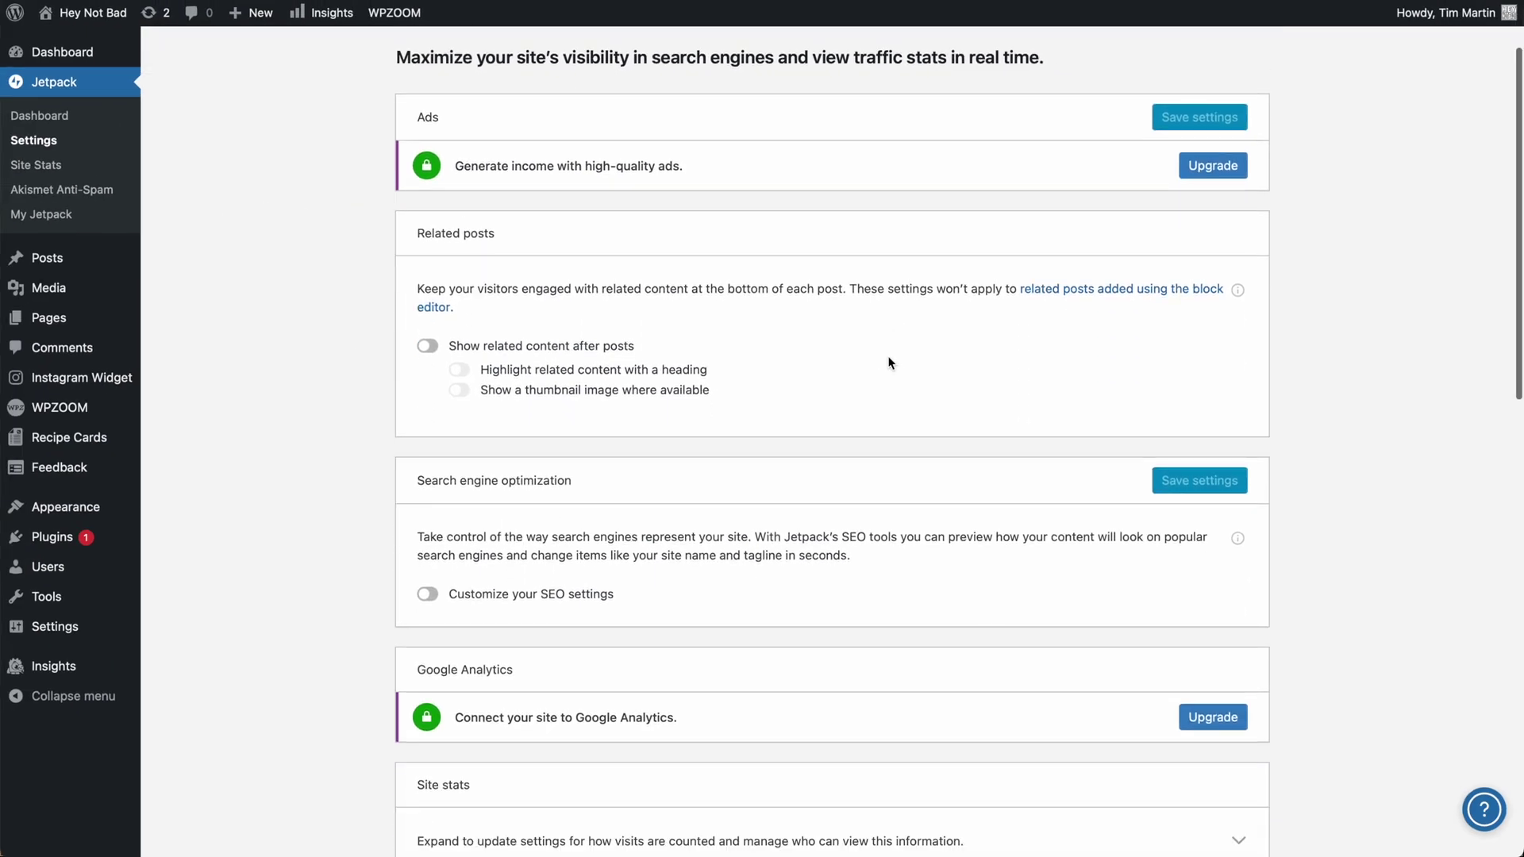
{"action": "scroll", "coordinate": [889, 361], "scroll_direction": "down", "scroll_amount": 10}
{"action": "scroll", "coordinate": [889, 361], "scroll_direction": "down", "scroll_amount": 5}
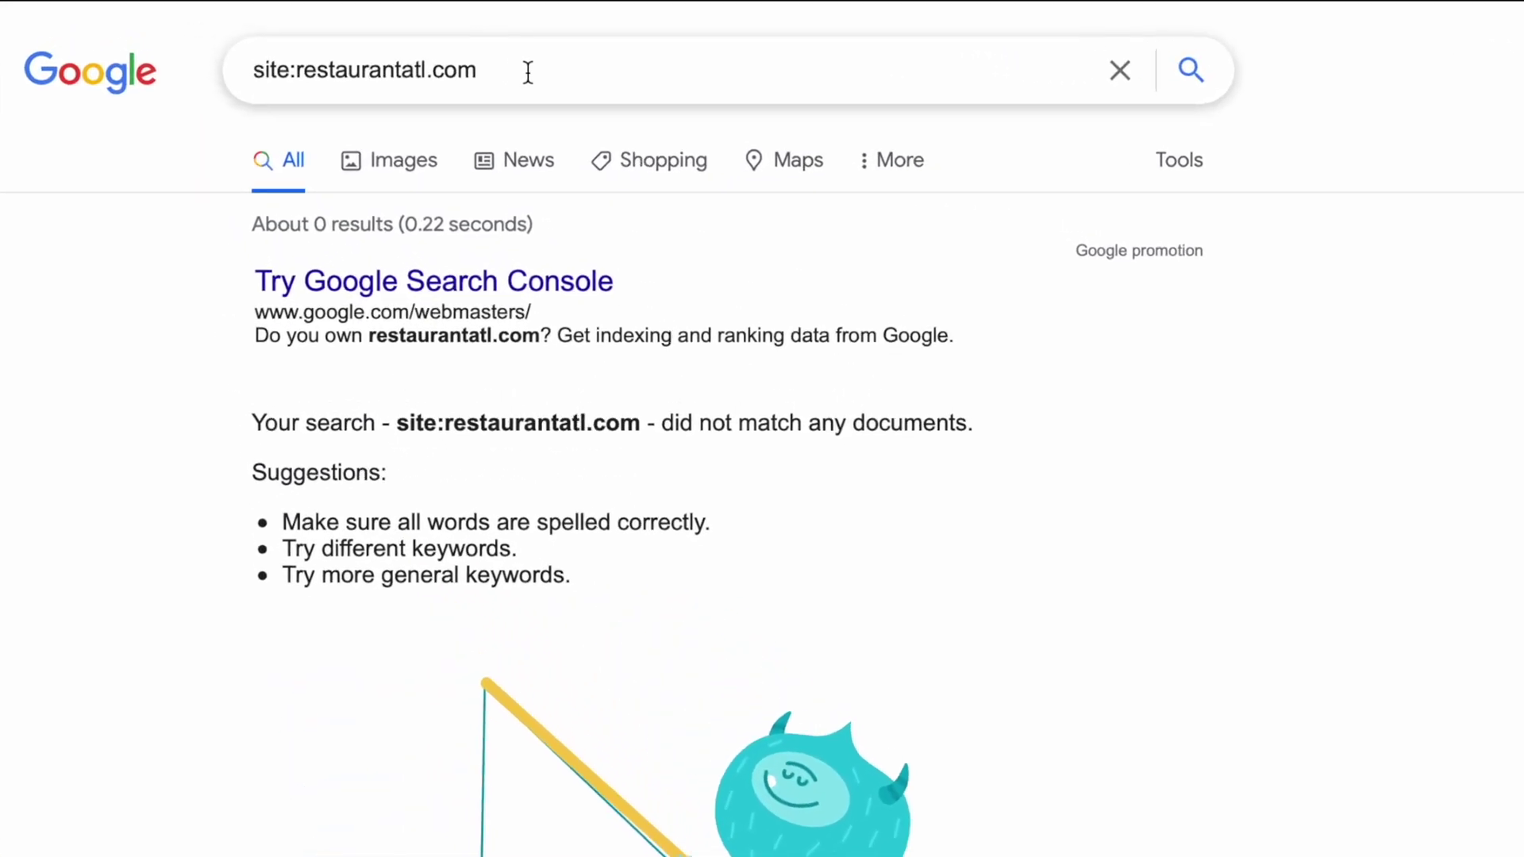
Search Google for 'search console' and start using Google Search Console from its tools page.
{"action": "triple_click", "coordinate": [539, 86]}
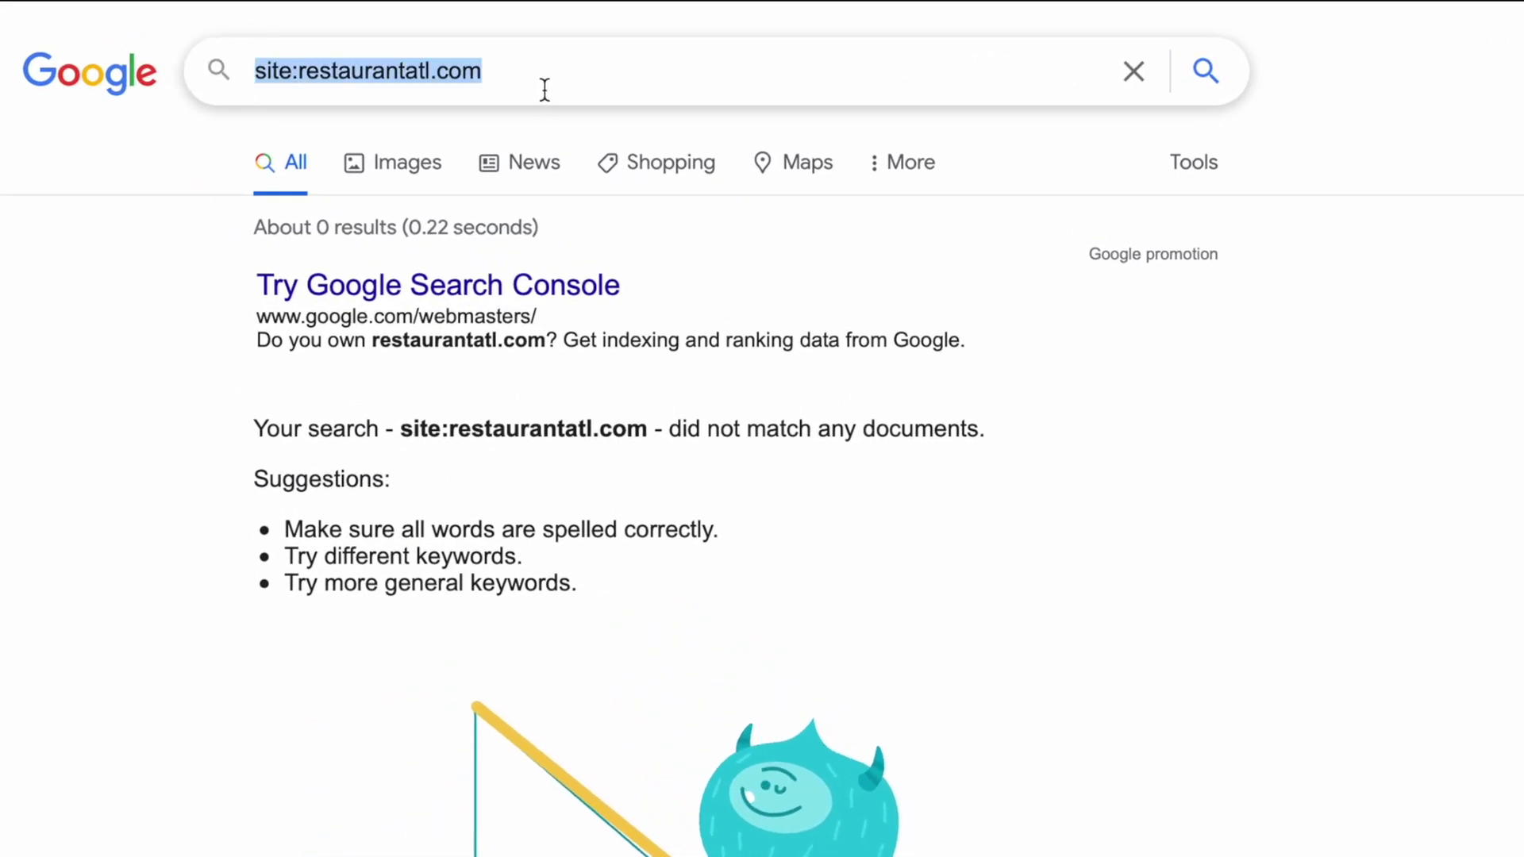
{"action": "type", "text": "se"}
{"action": "key", "text": "Down"}
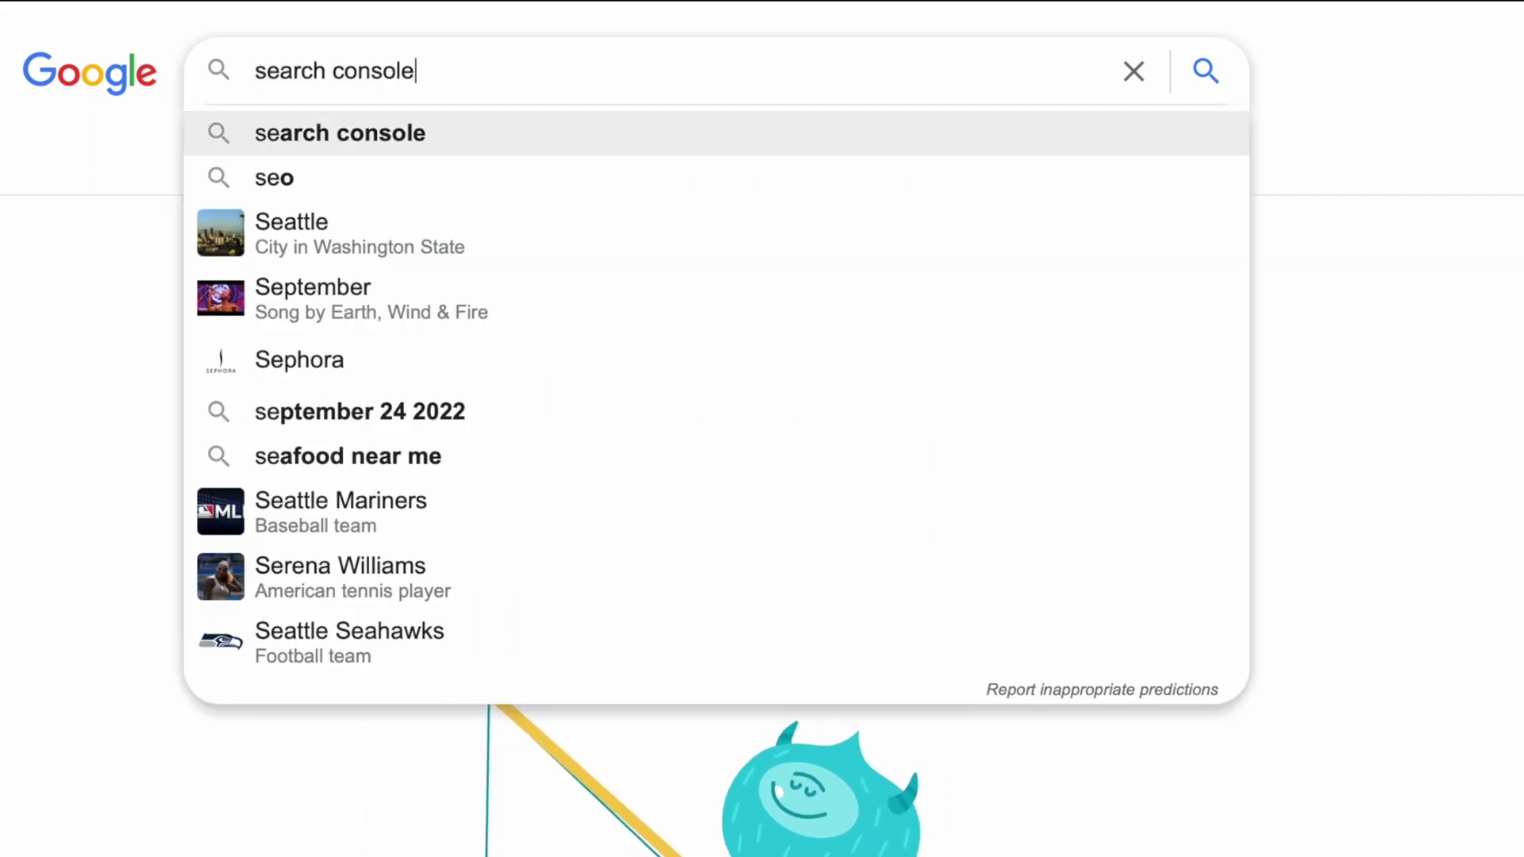
{"action": "key", "text": "Return"}
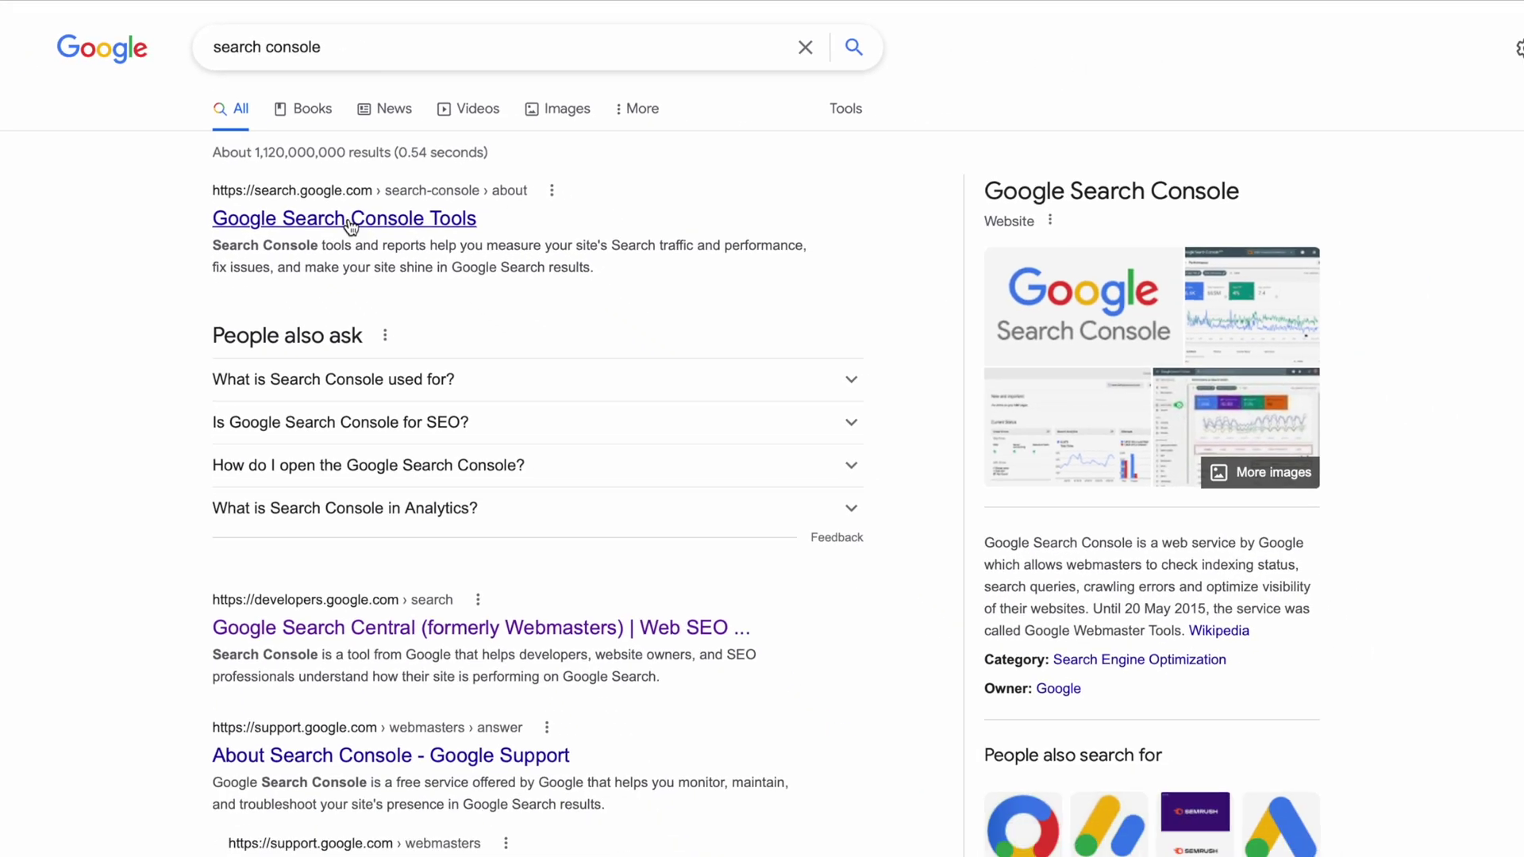
{"action": "left_click", "coordinate": [351, 224]}
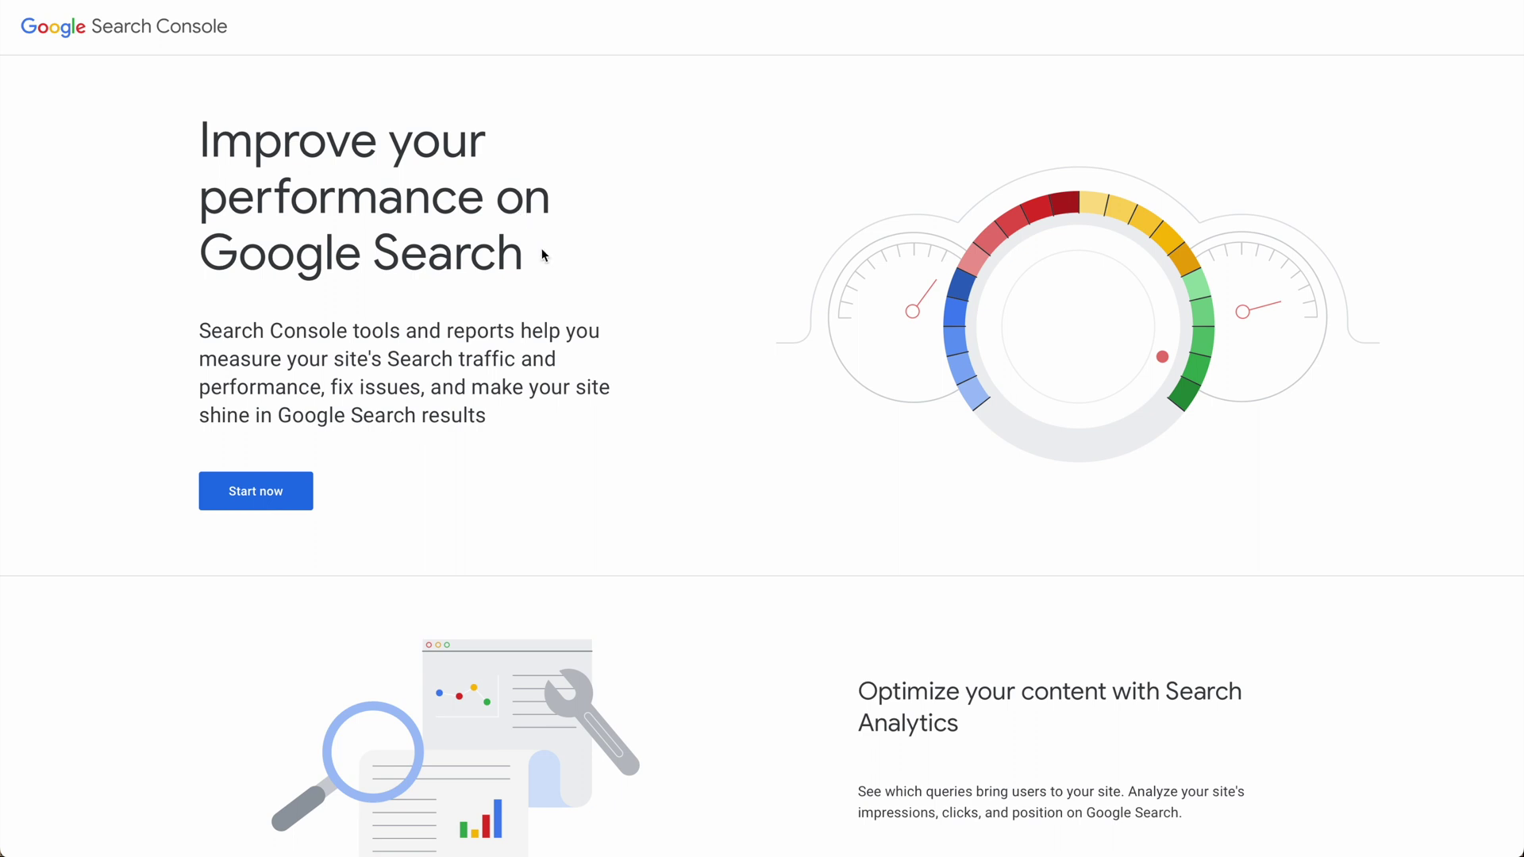
{"action": "left_click", "coordinate": [249, 499]}
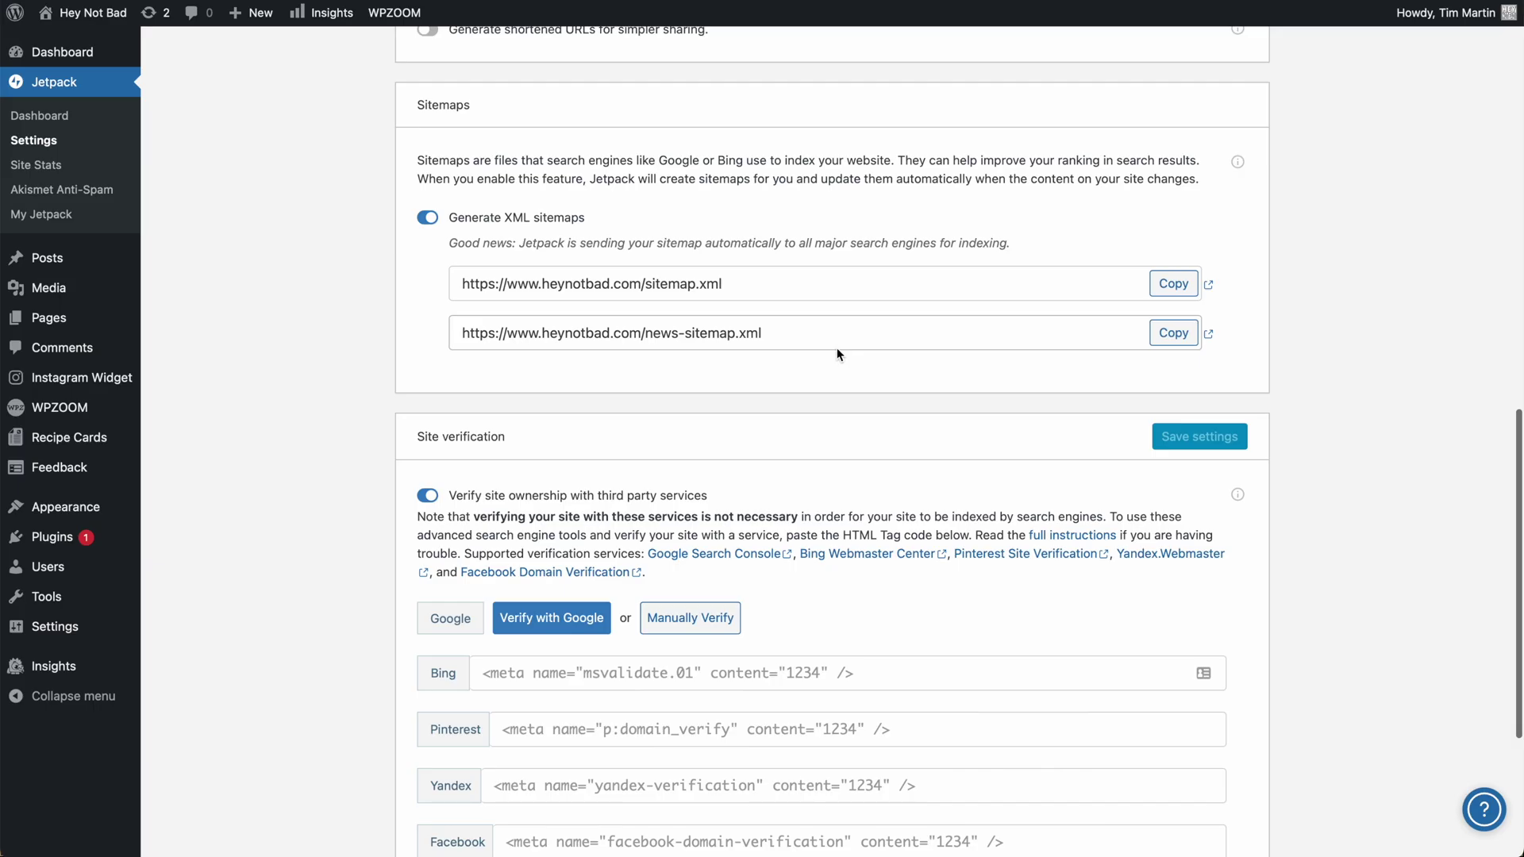
Verify the site with Google through Jetpack, allowing WordPress access to the chosen Google account.
{"action": "scroll", "coordinate": [836, 354], "scroll_direction": "down", "scroll_amount": 2}
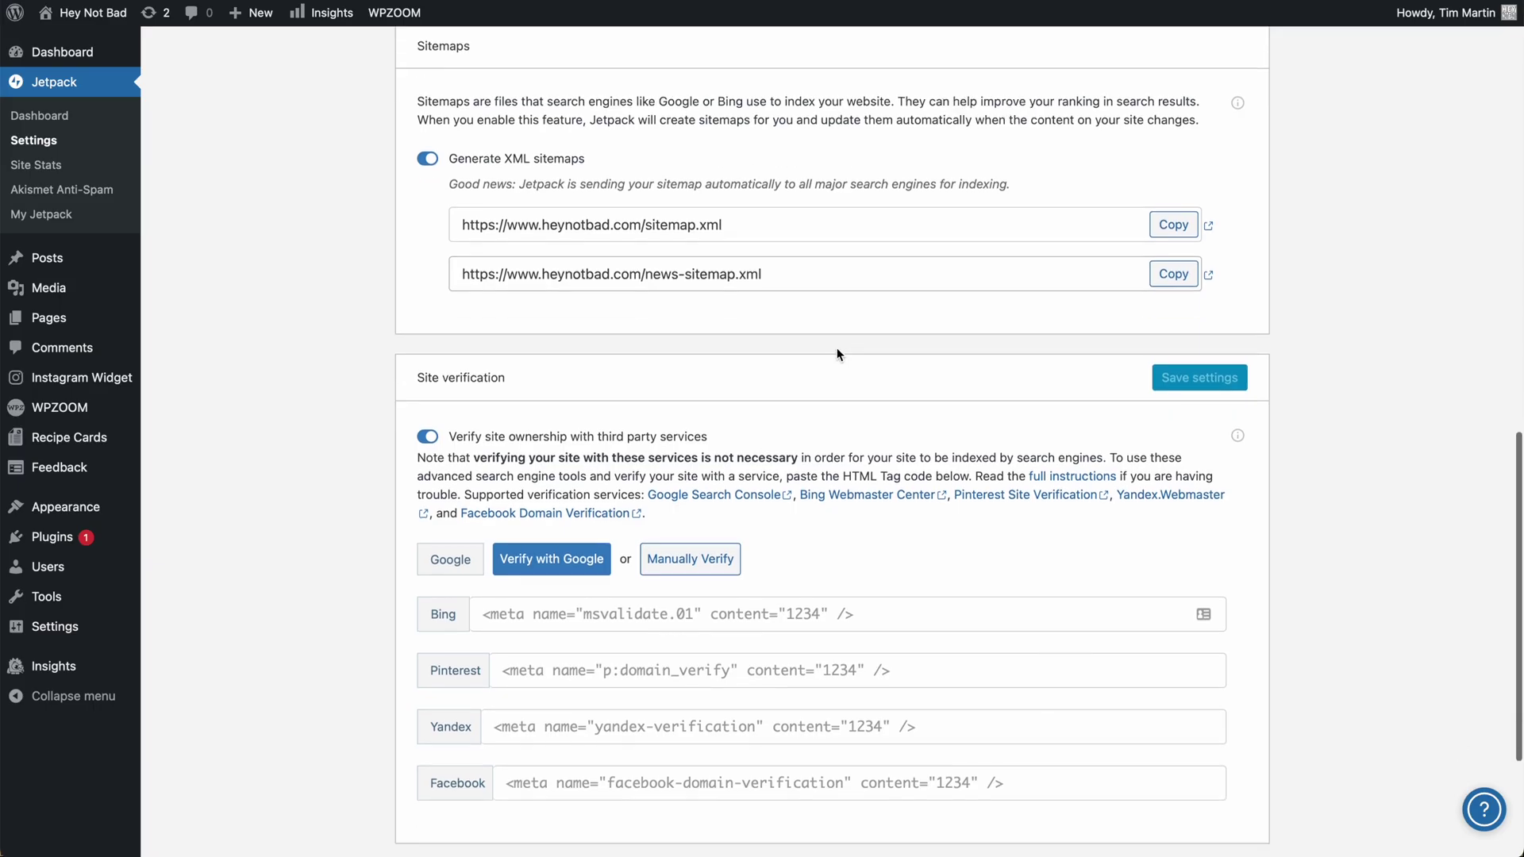
{"action": "scroll", "coordinate": [836, 354], "scroll_direction": "down", "scroll_amount": 3}
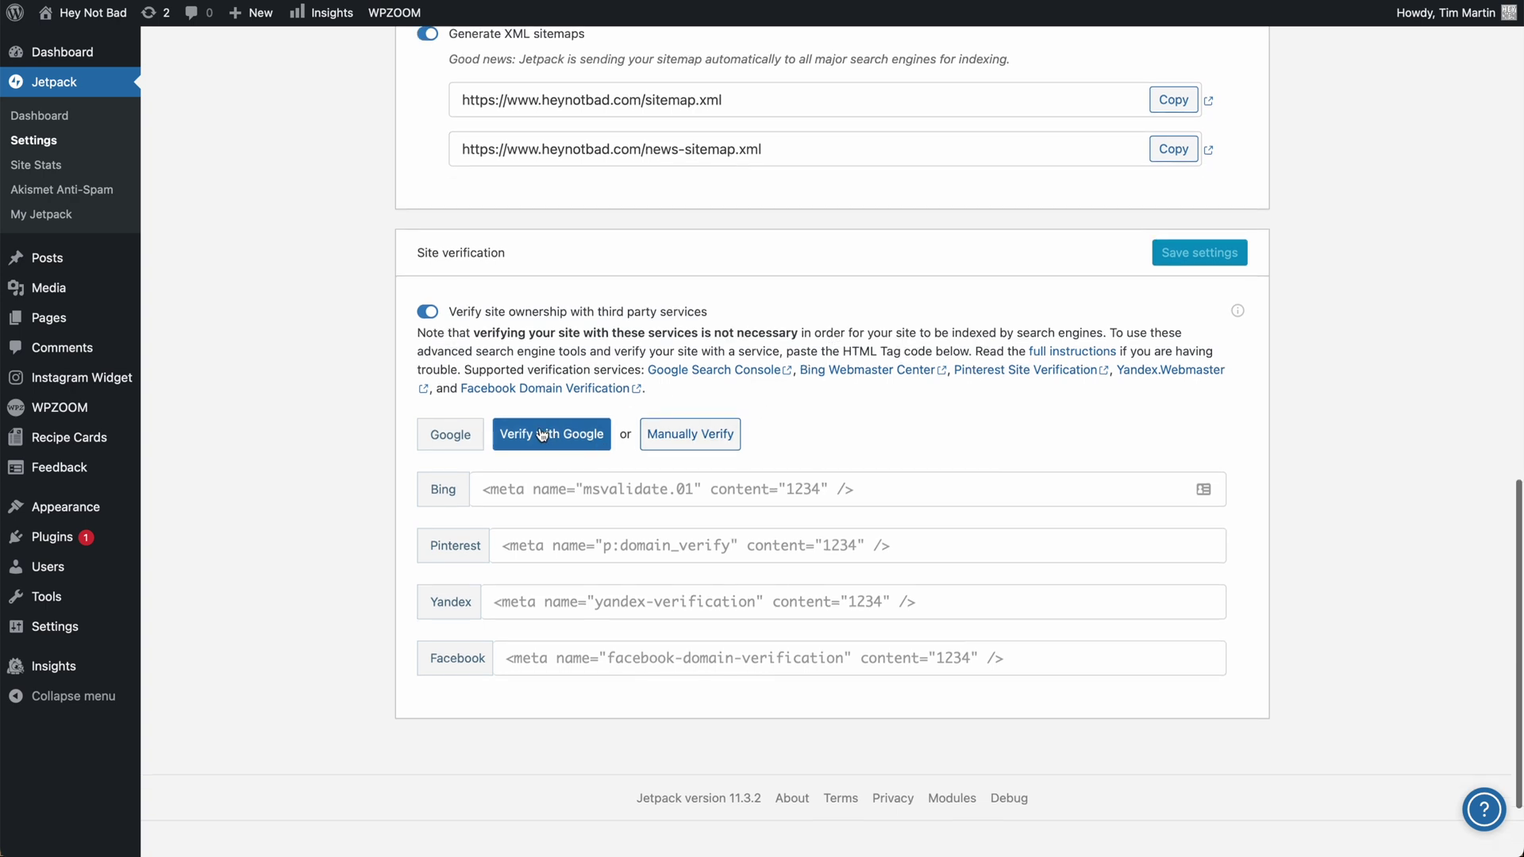
{"action": "left_click", "coordinate": [554, 440]}
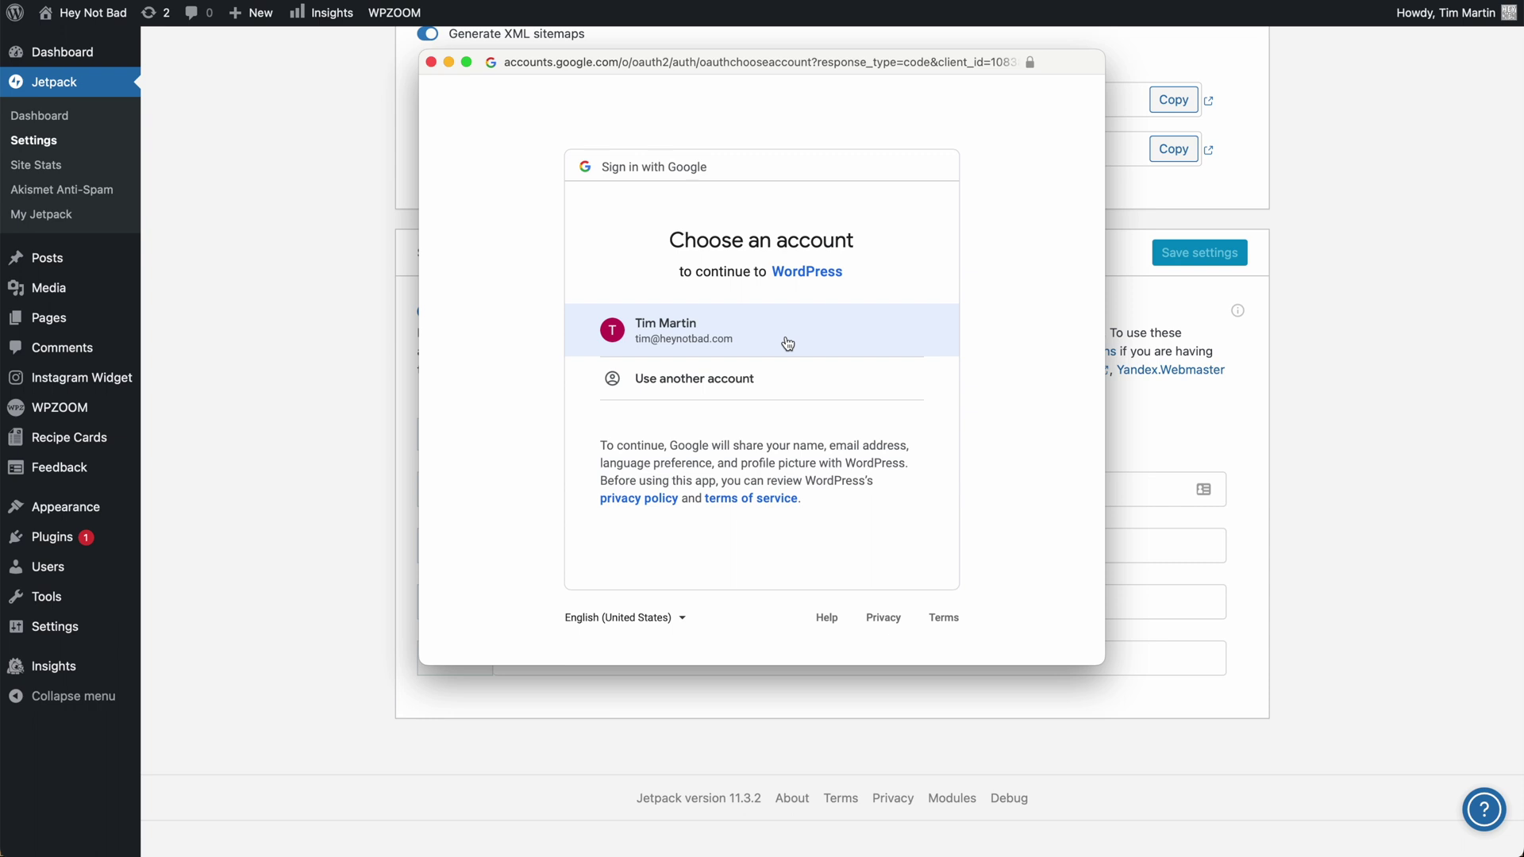
{"action": "left_click", "coordinate": [746, 340]}
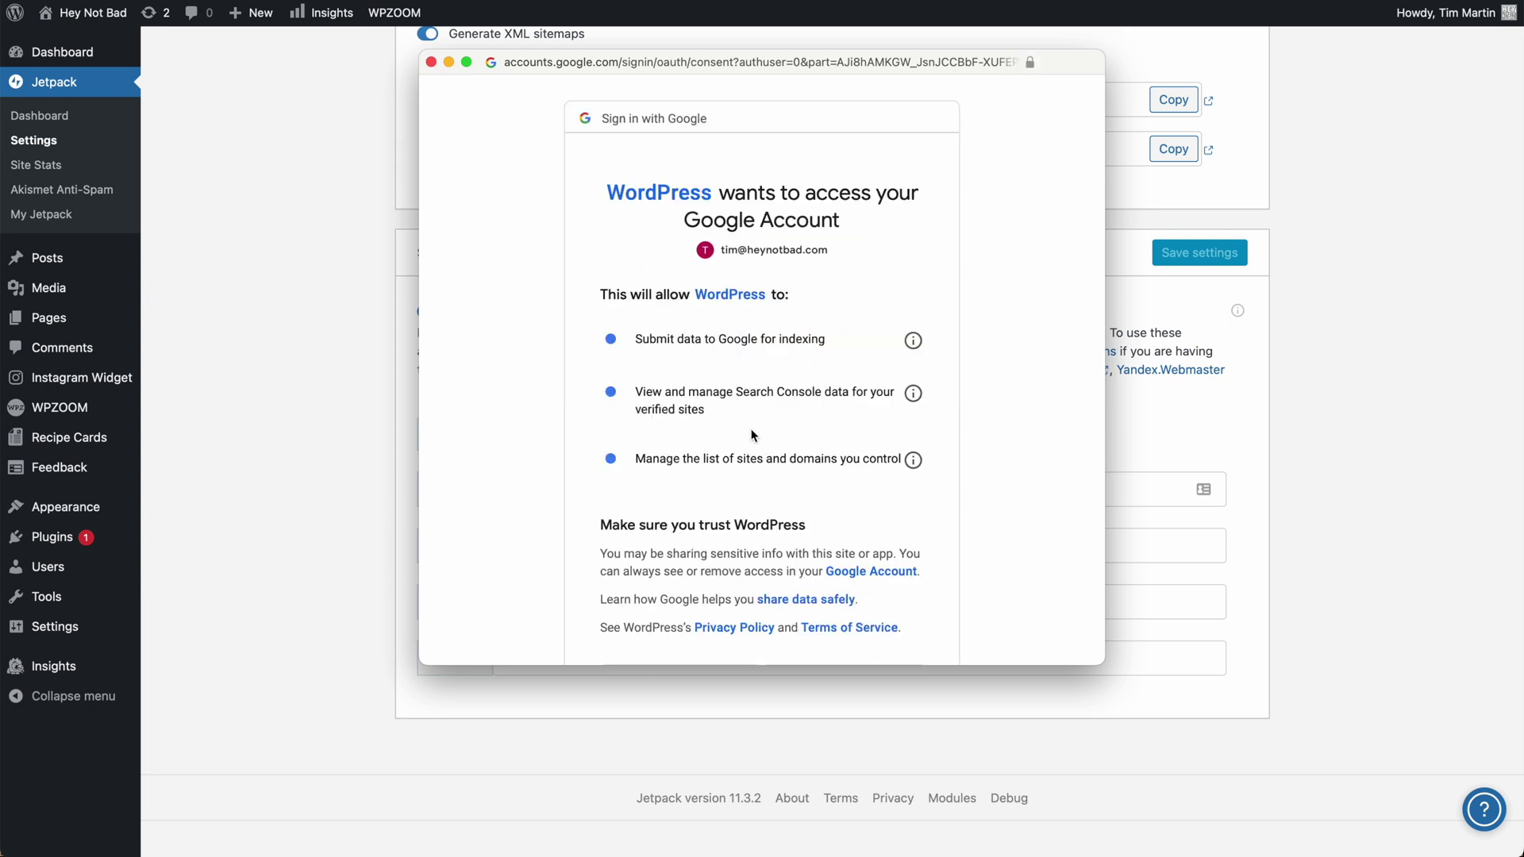
{"action": "scroll", "coordinate": [854, 373], "scroll_direction": "down", "scroll_amount": 1}
{"action": "scroll", "coordinate": [854, 370], "scroll_direction": "down", "scroll_amount": 2}
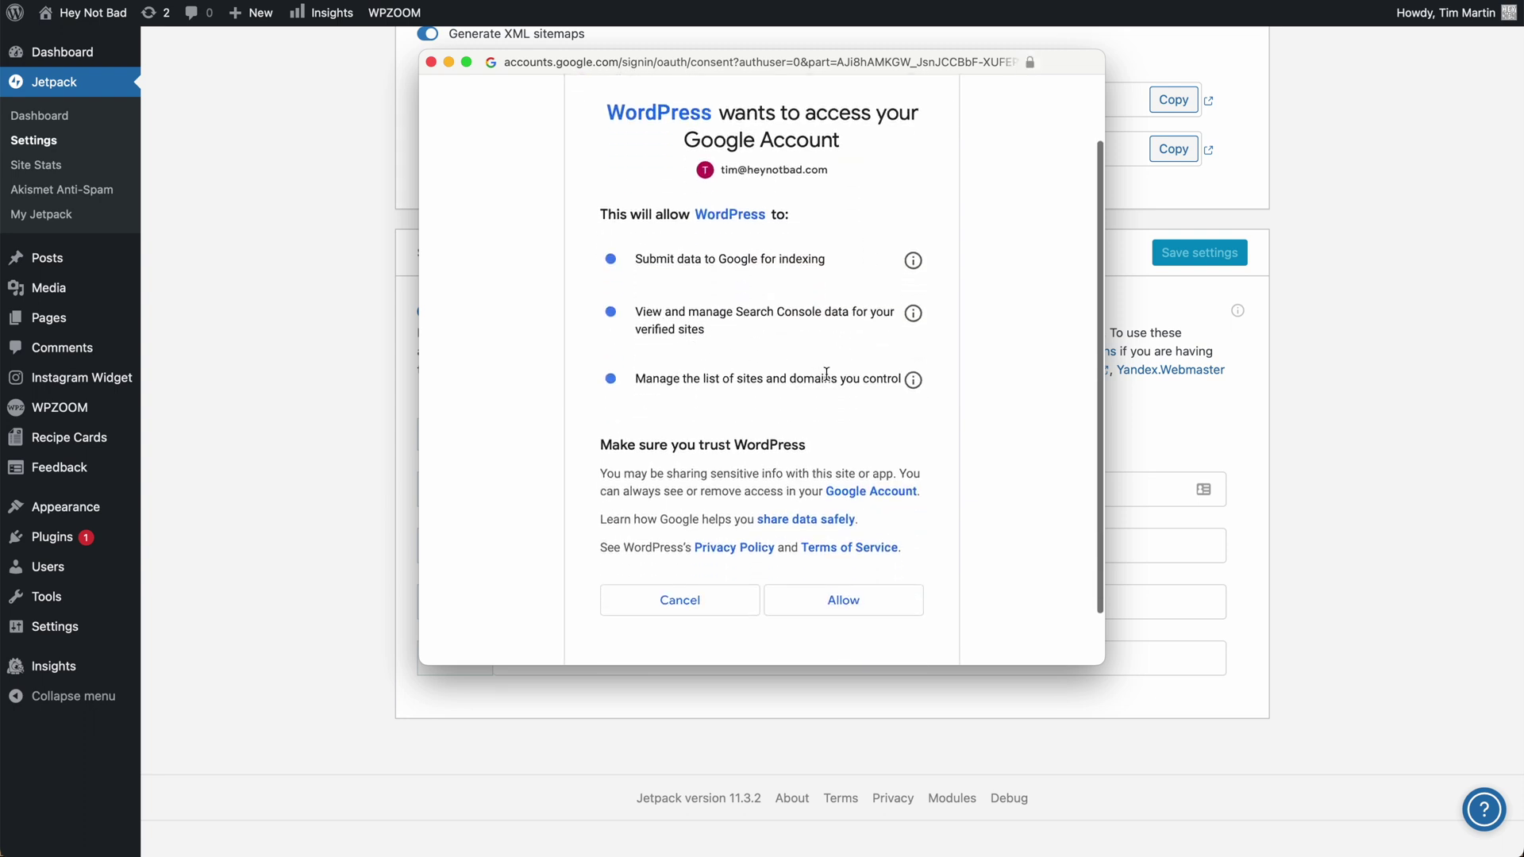
{"action": "left_click", "coordinate": [873, 598]}
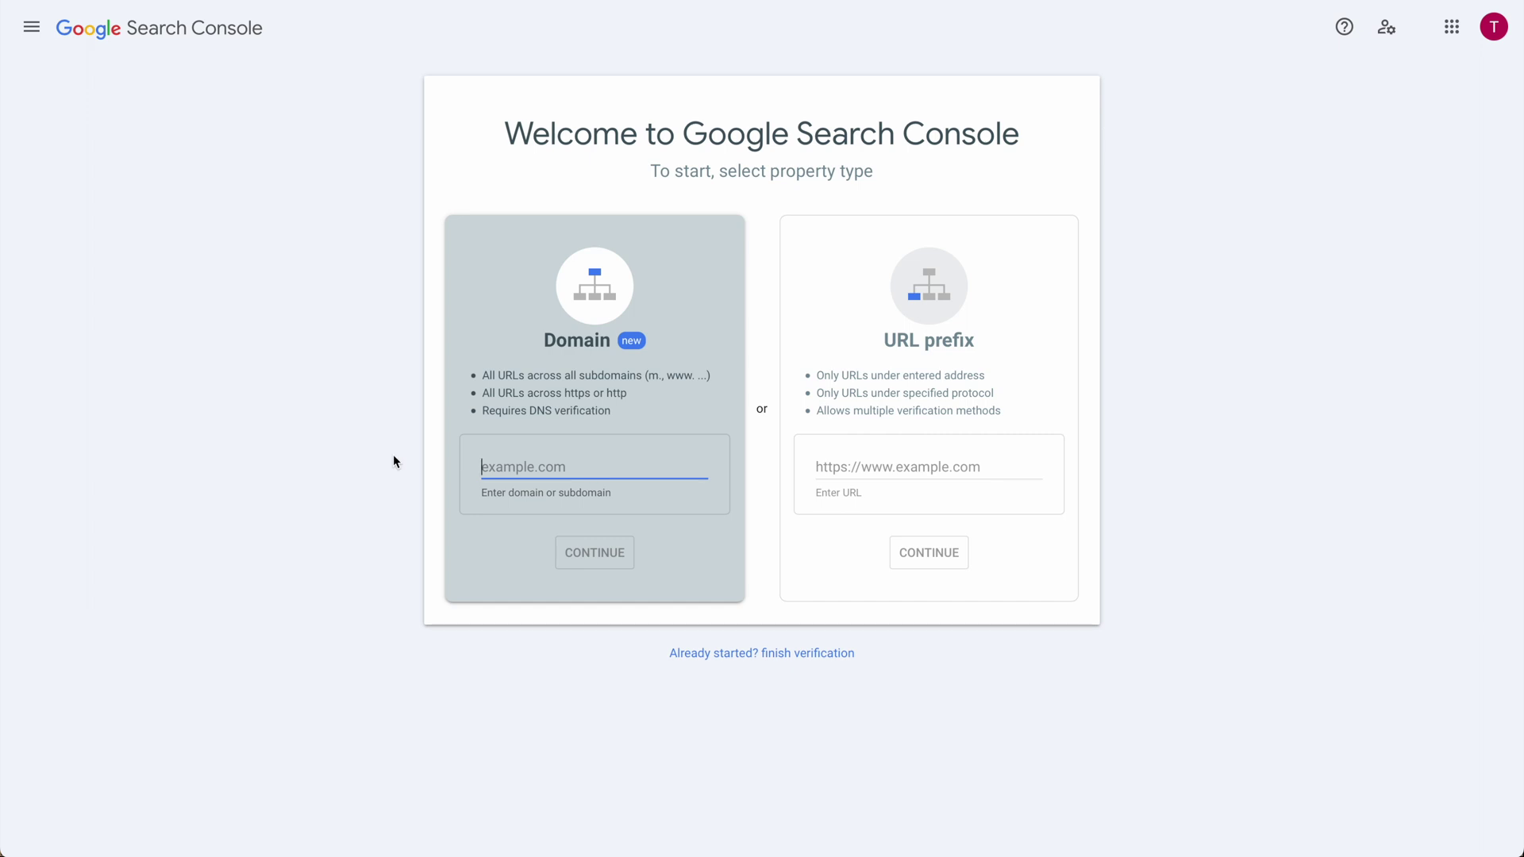
{"action": "left_click", "coordinate": [905, 470]}
{"action": "type", "text": "ht"}
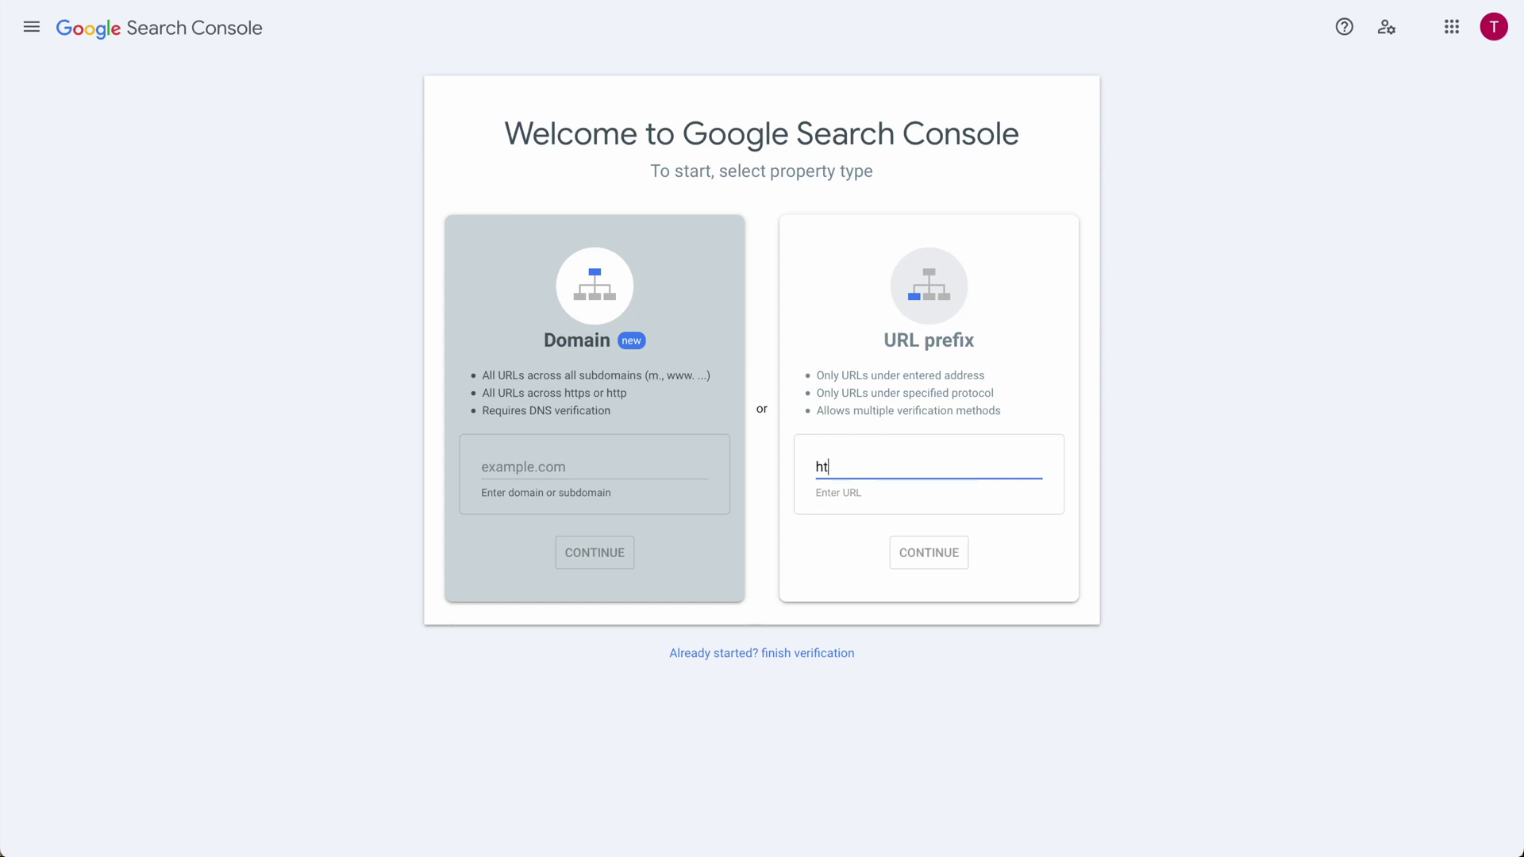
{"action": "type", "text": "tps://www.heynotbad.com"}
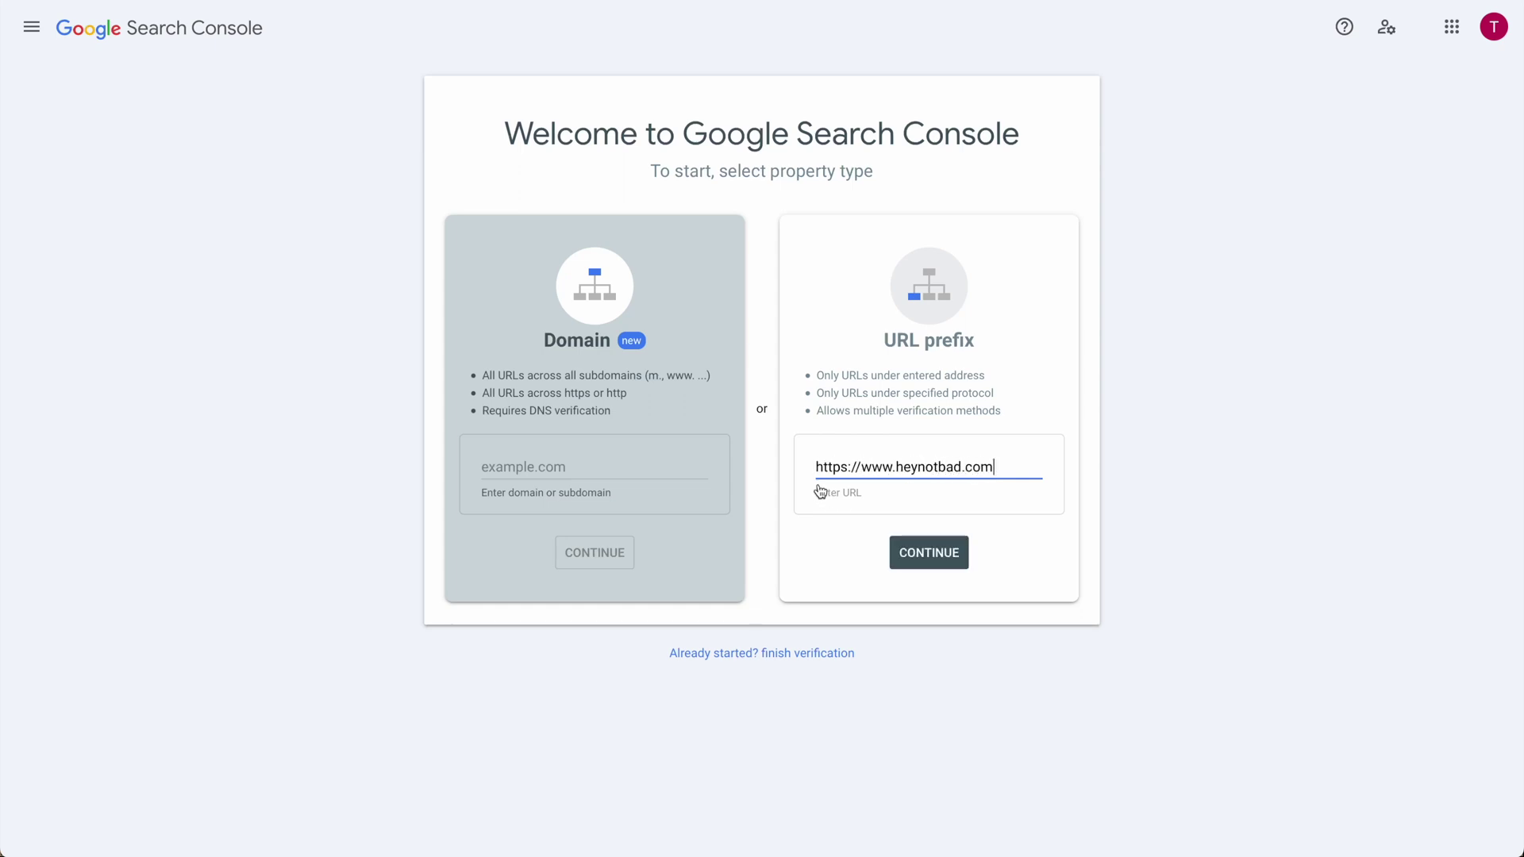
{"action": "left_click", "coordinate": [943, 559]}
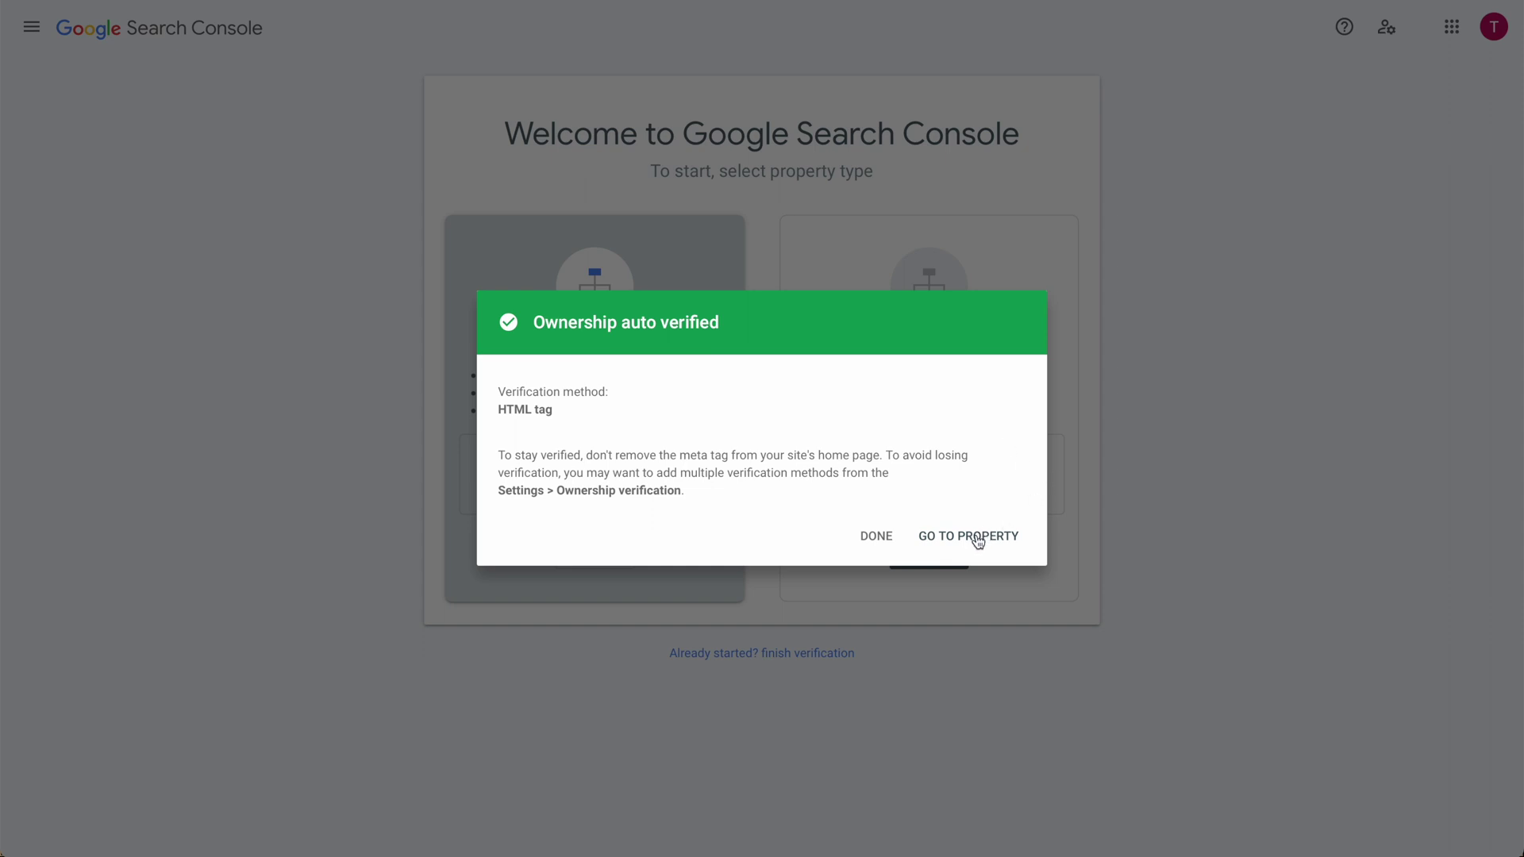
{"action": "left_click", "coordinate": [978, 539]}
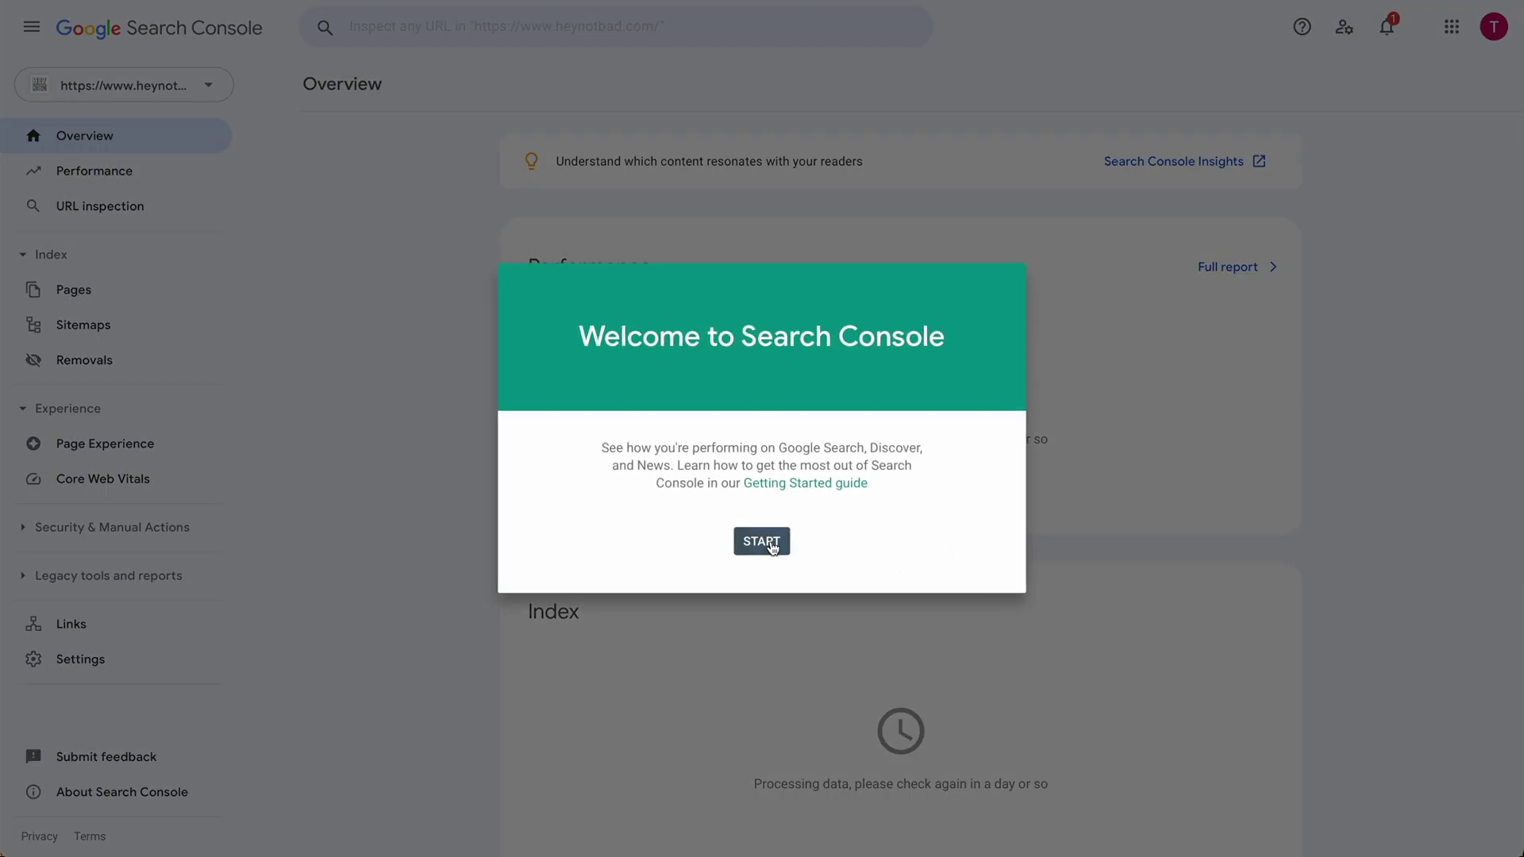
Dismiss the property's welcome dialog and go to its Sitemaps page.
{"action": "left_click", "coordinate": [772, 541]}
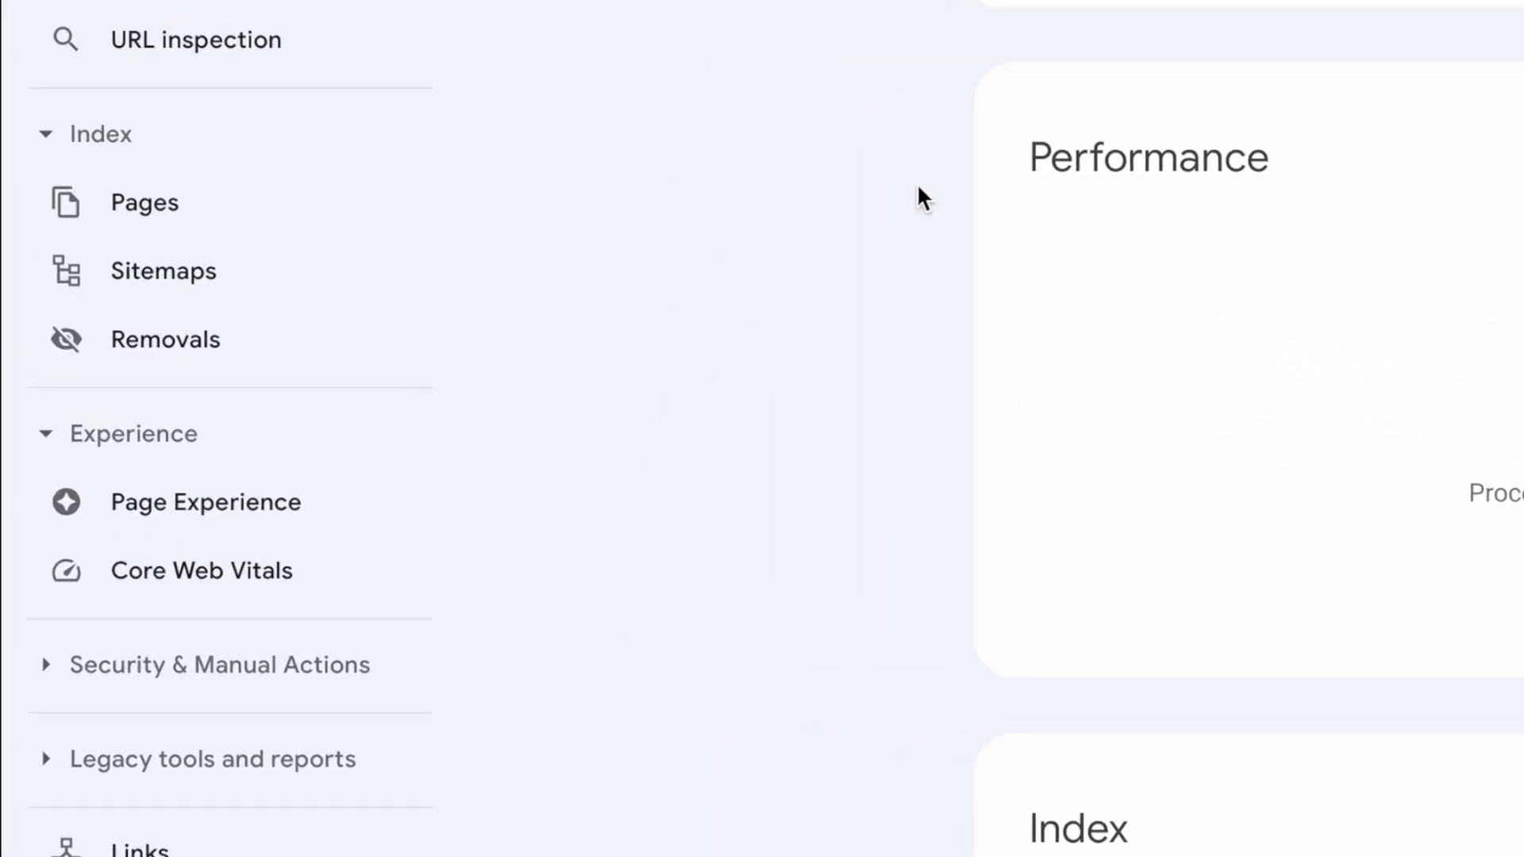
{"action": "left_click", "coordinate": [170, 274]}
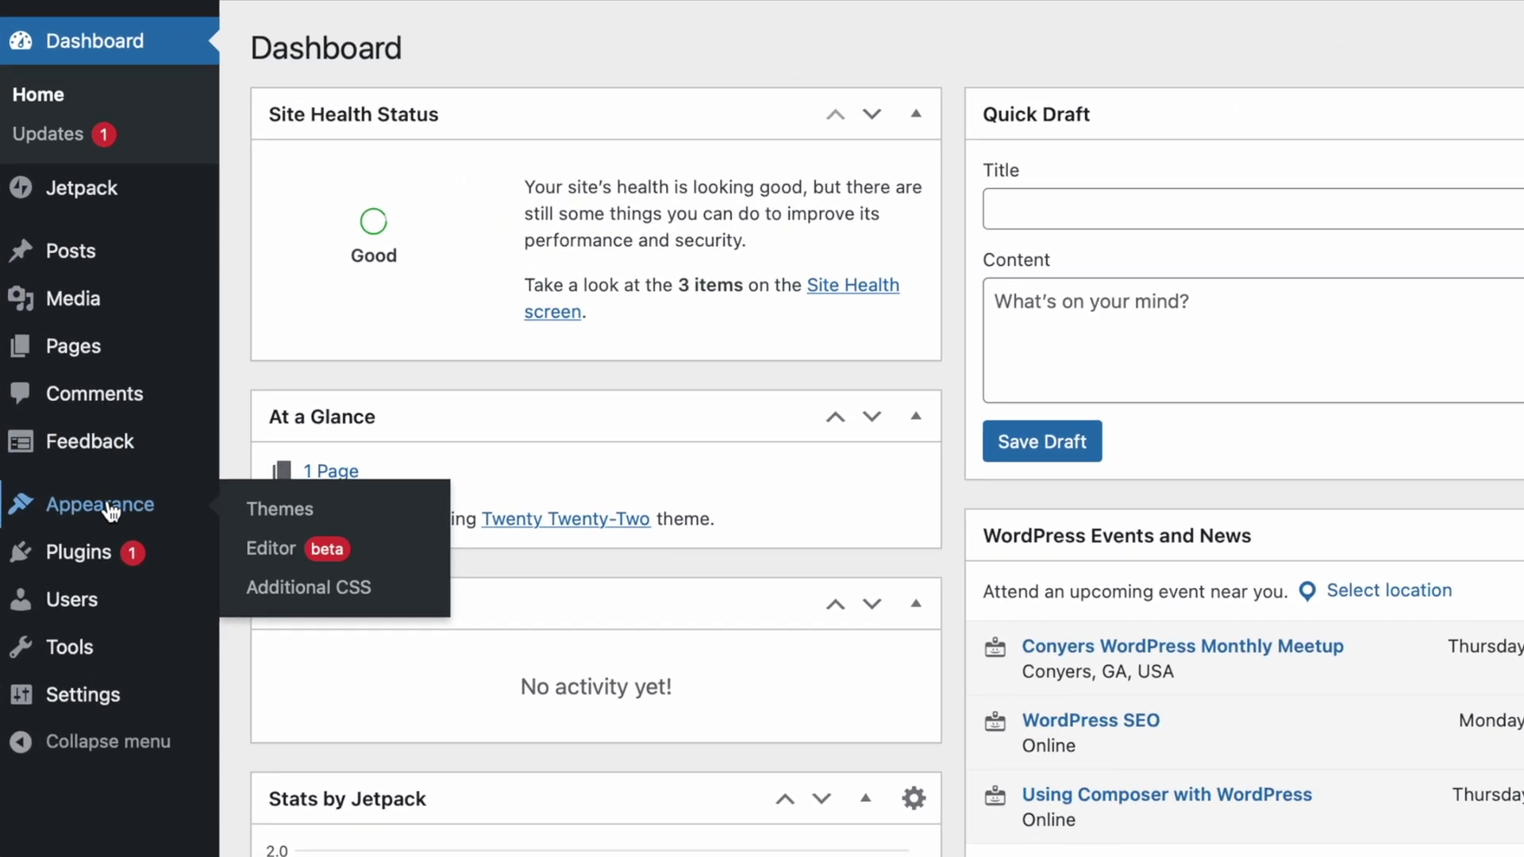
Install and activate Yoast SEO found by searching 'yoast' in Add New plugins.
{"action": "mouse_move", "coordinate": [71, 457]}
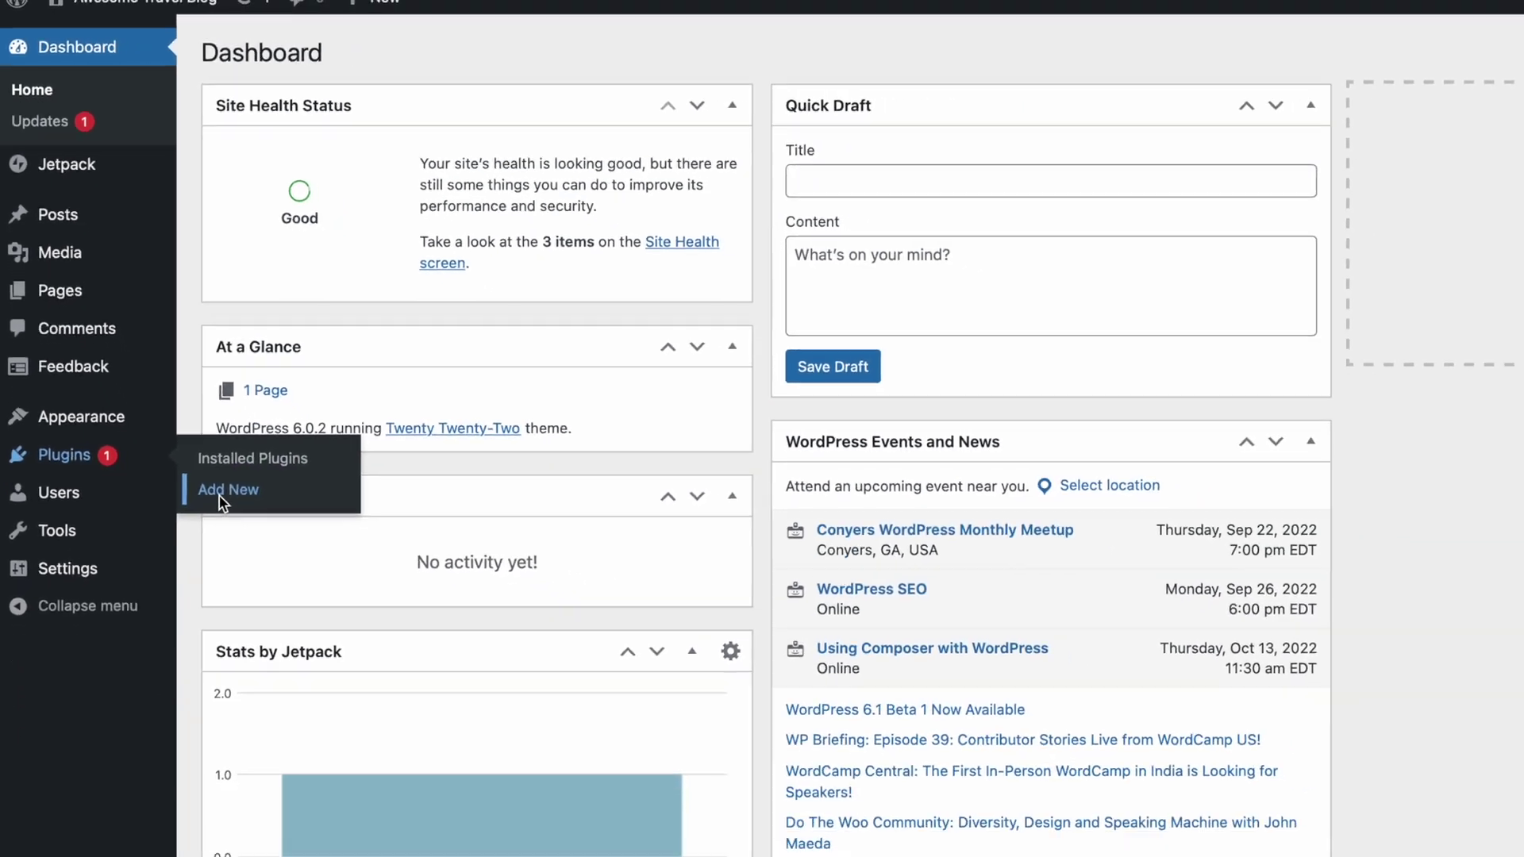
{"action": "left_click", "coordinate": [276, 586]}
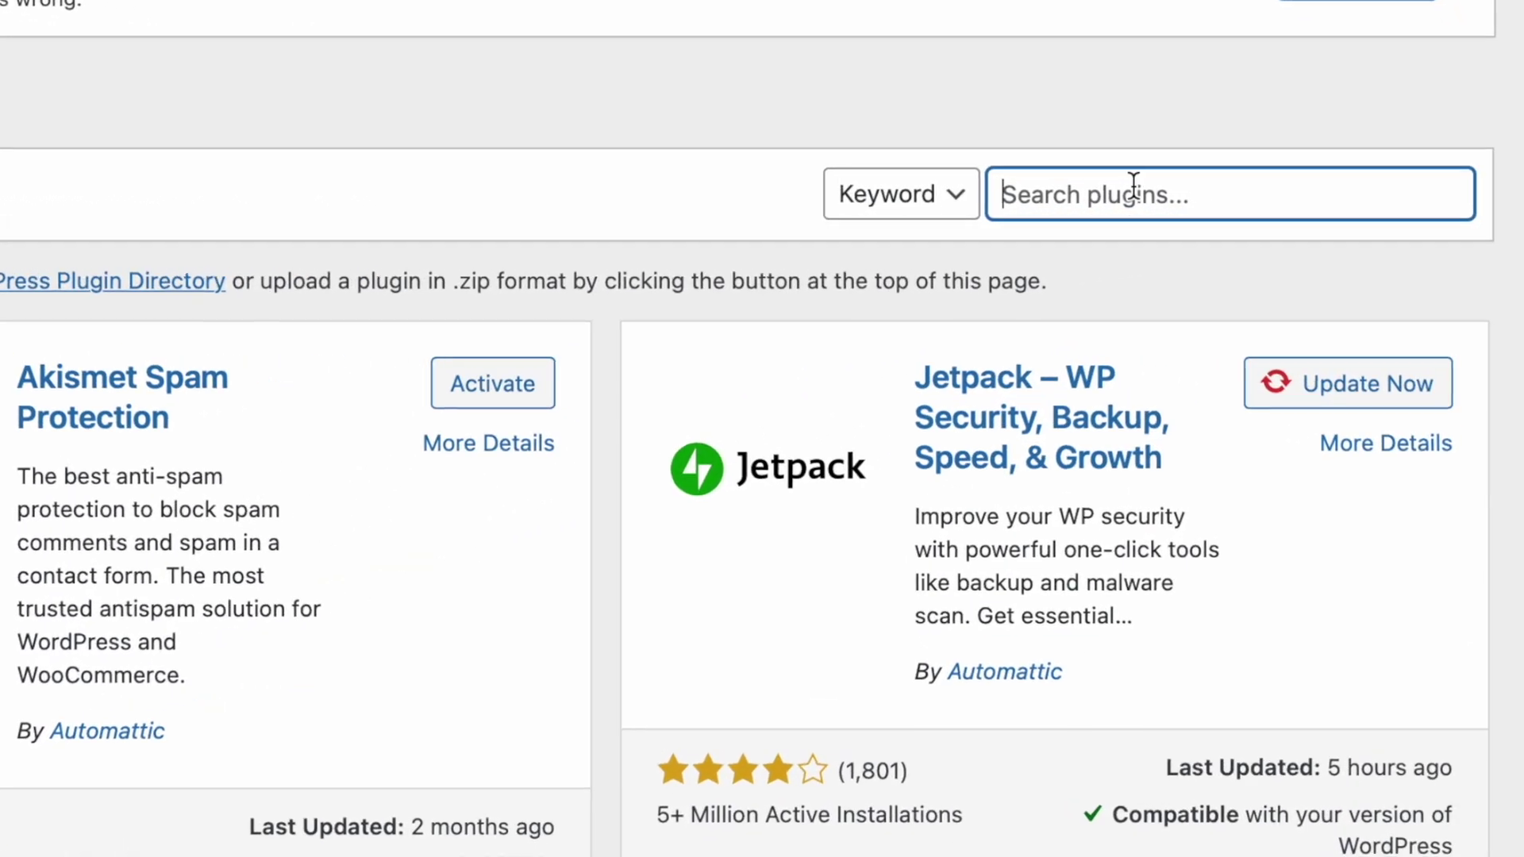
{"action": "type", "text": "yoast"}
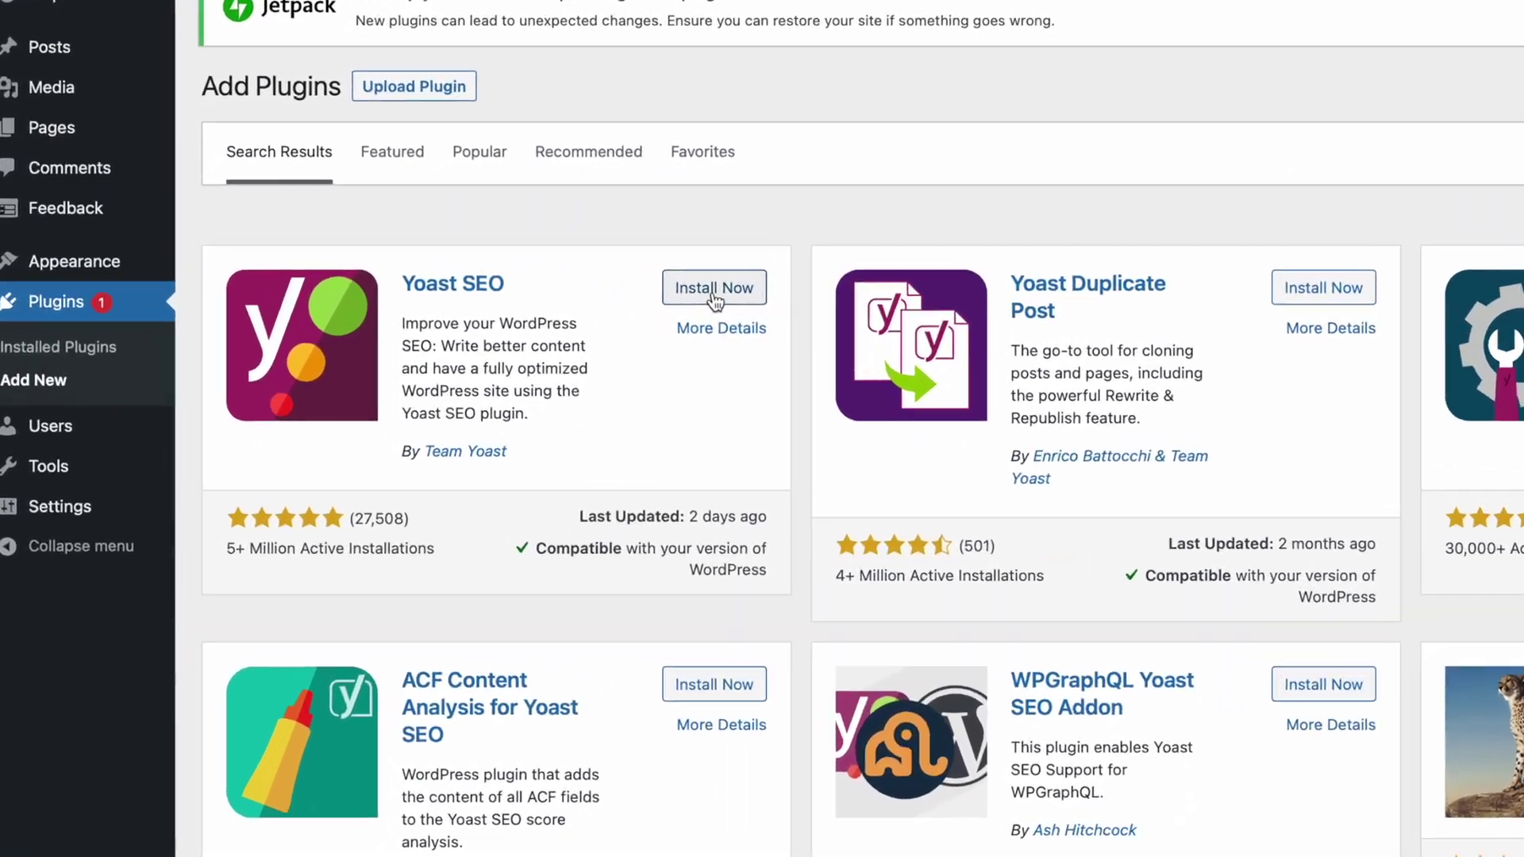
{"action": "left_click", "coordinate": [713, 294]}
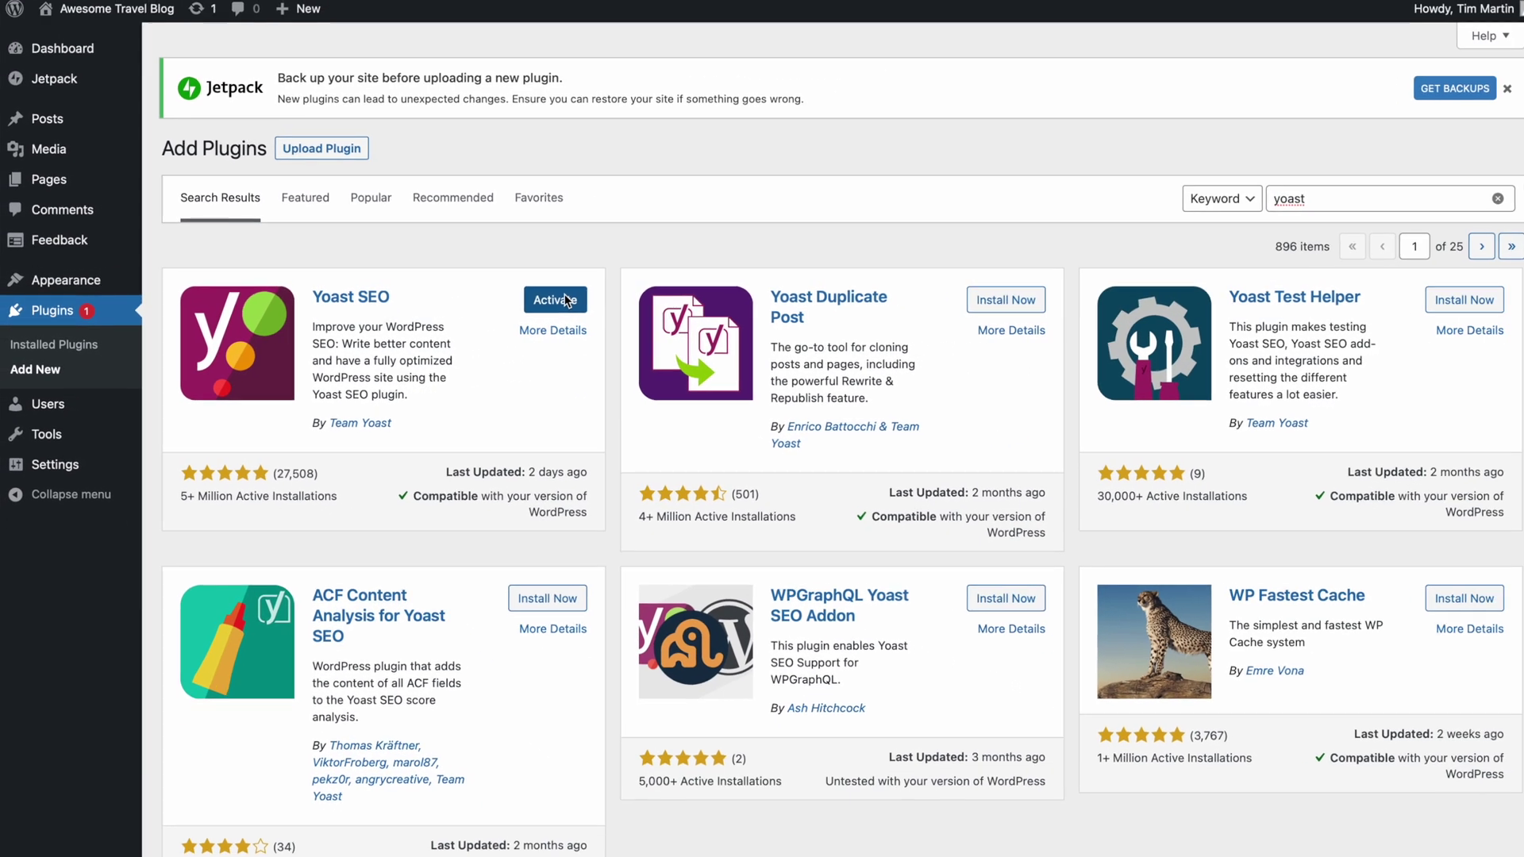
{"action": "left_click", "coordinate": [566, 299]}
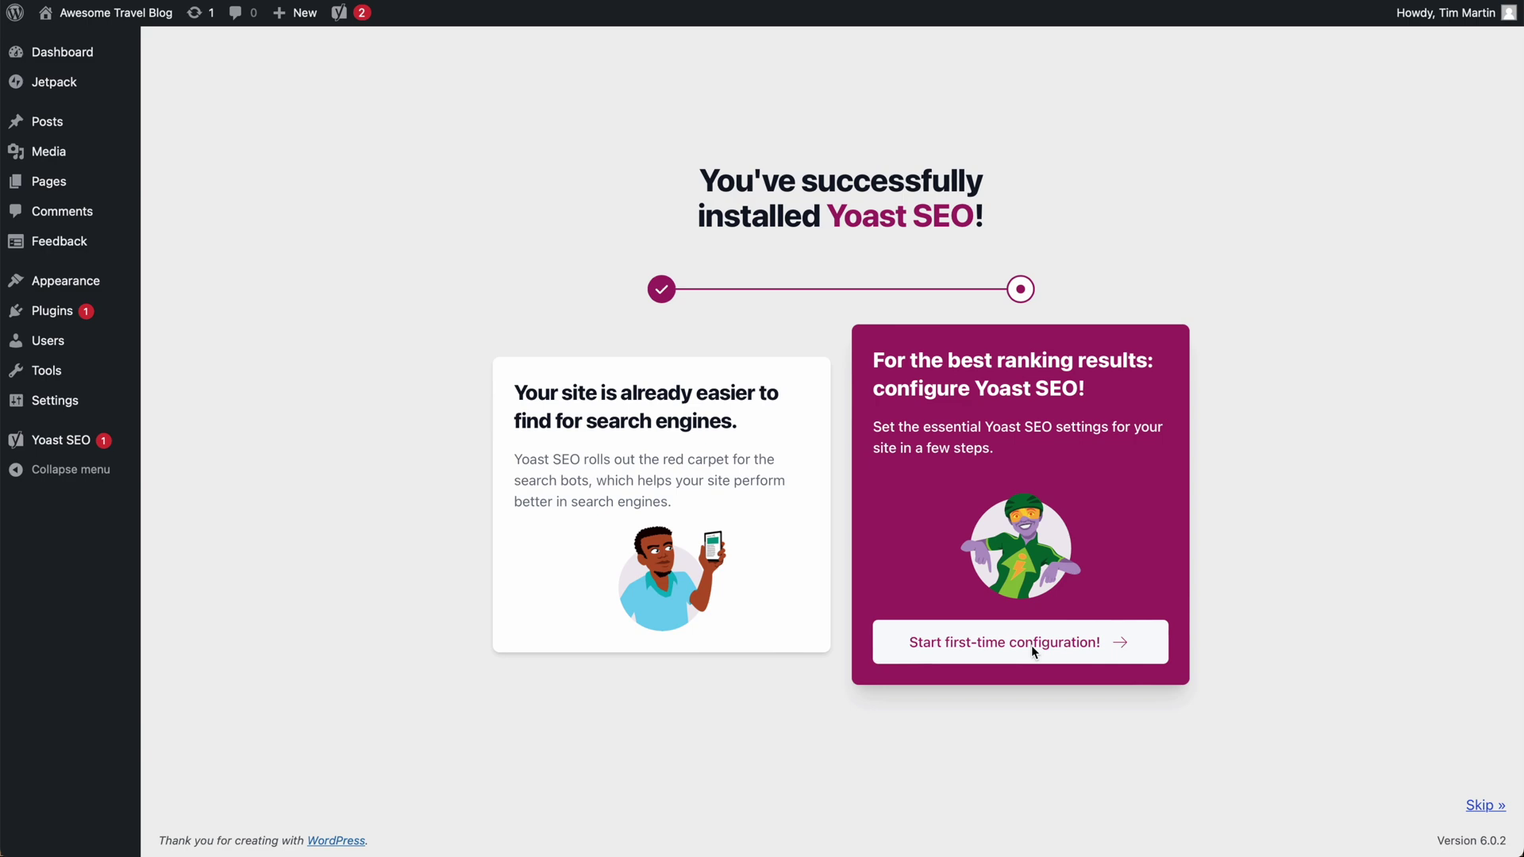
{"action": "left_click", "coordinate": [1031, 647]}
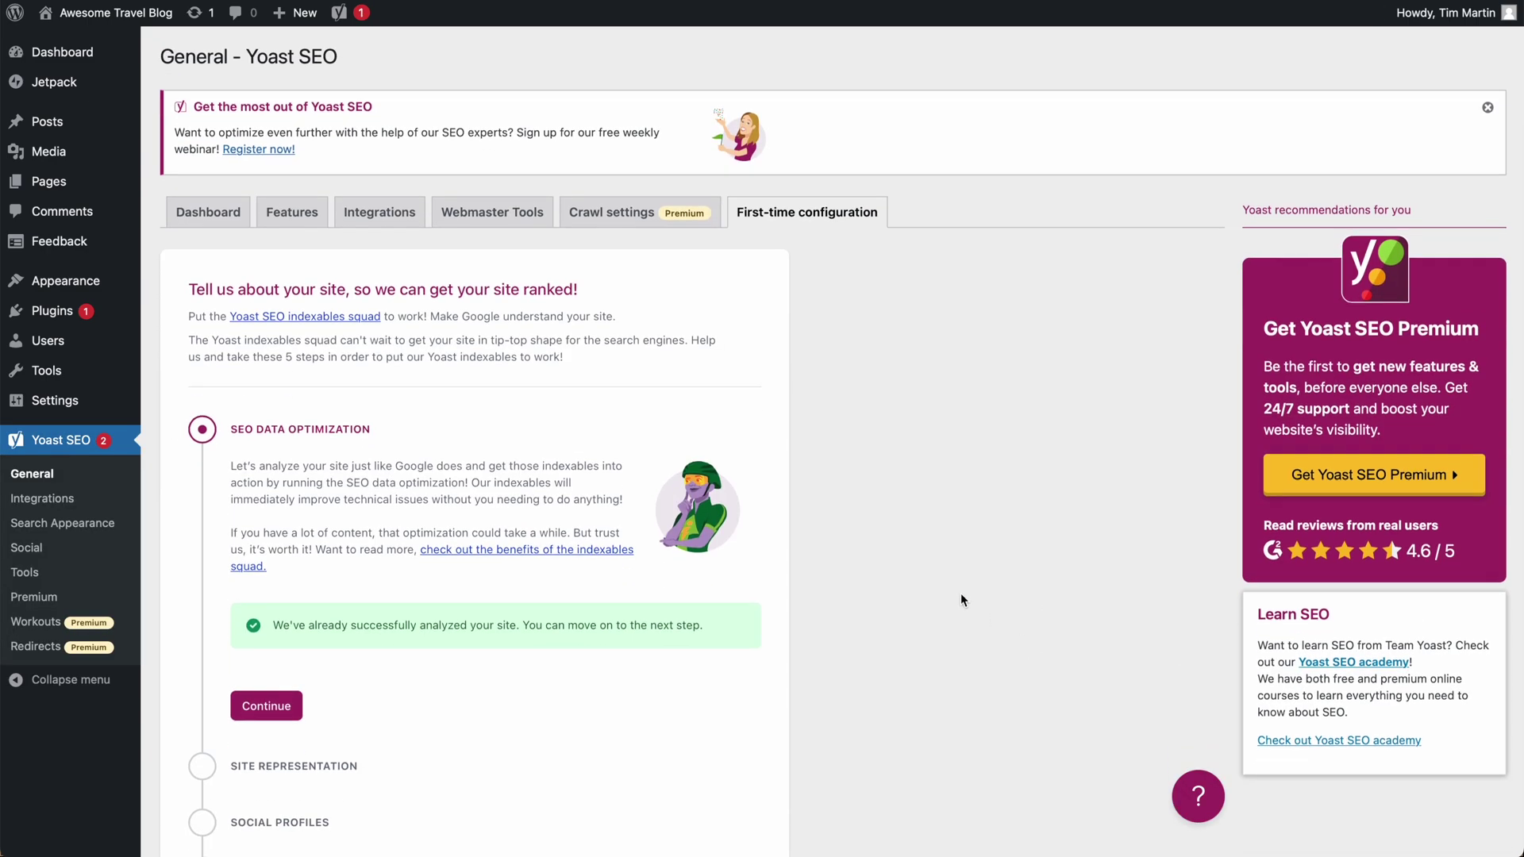
Go to the Webmaster Tools verification code settings in Yoast SEO.
{"action": "left_click", "coordinate": [511, 220]}
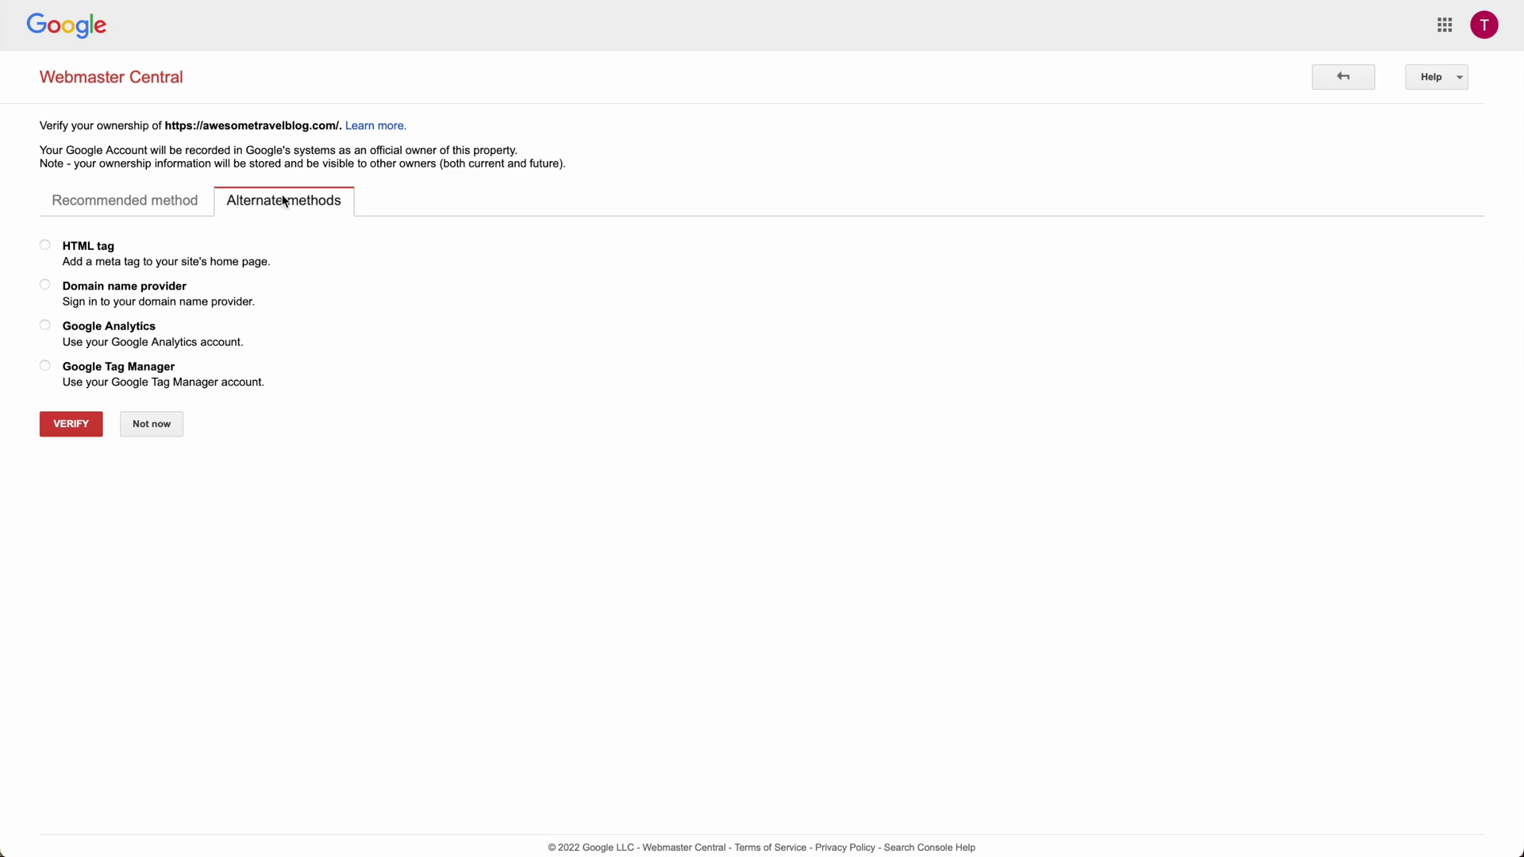
Switch to the HTML tag verification method and copy the site's verification meta tag.
{"action": "left_click", "coordinate": [44, 244]}
{"action": "left_click", "coordinate": [668, 337]}
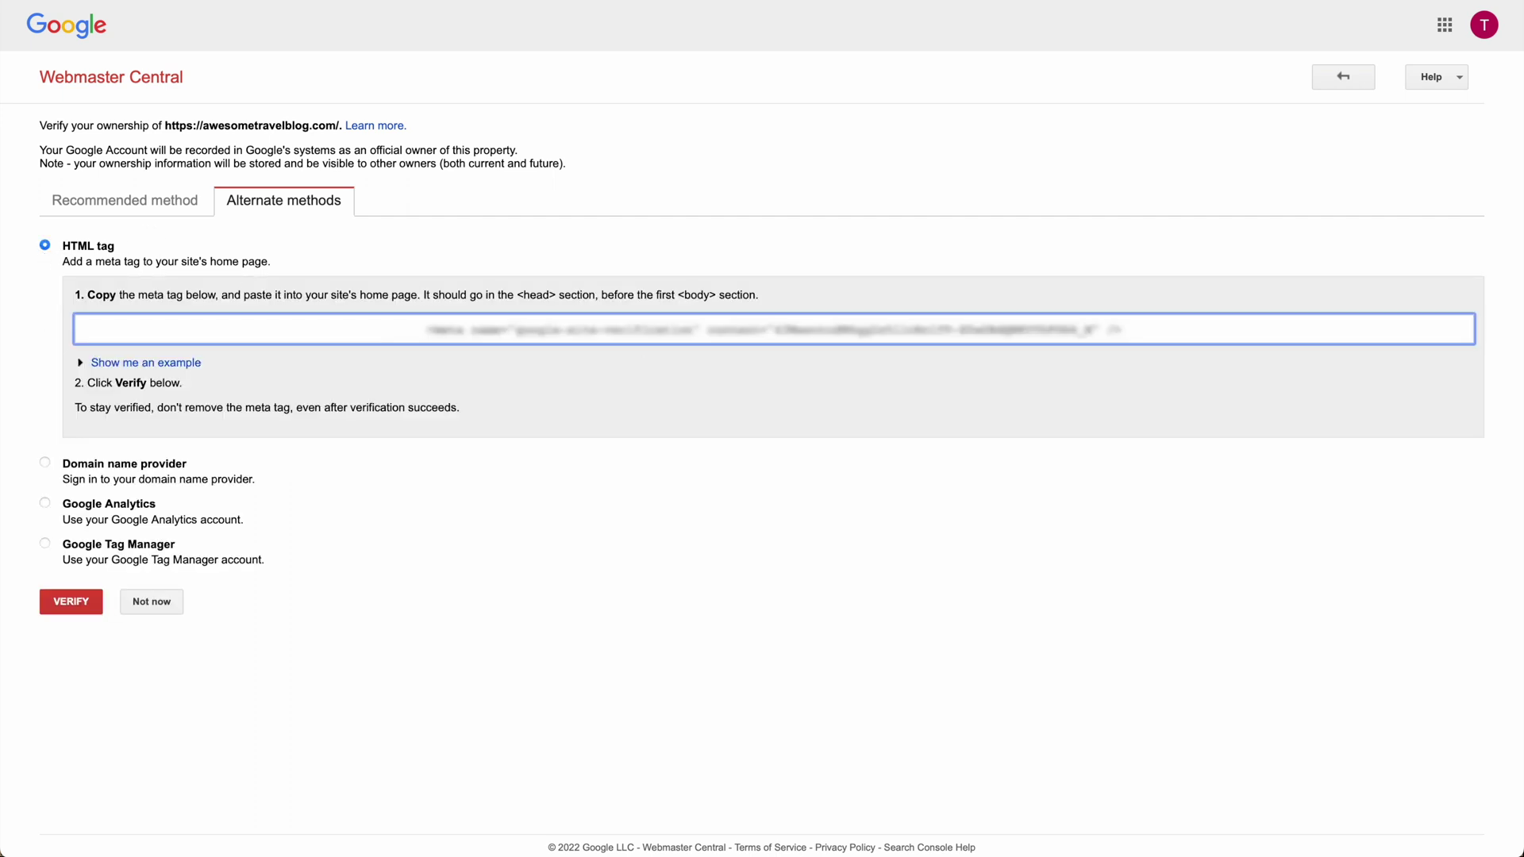
{"action": "right_click", "coordinate": [659, 330]}
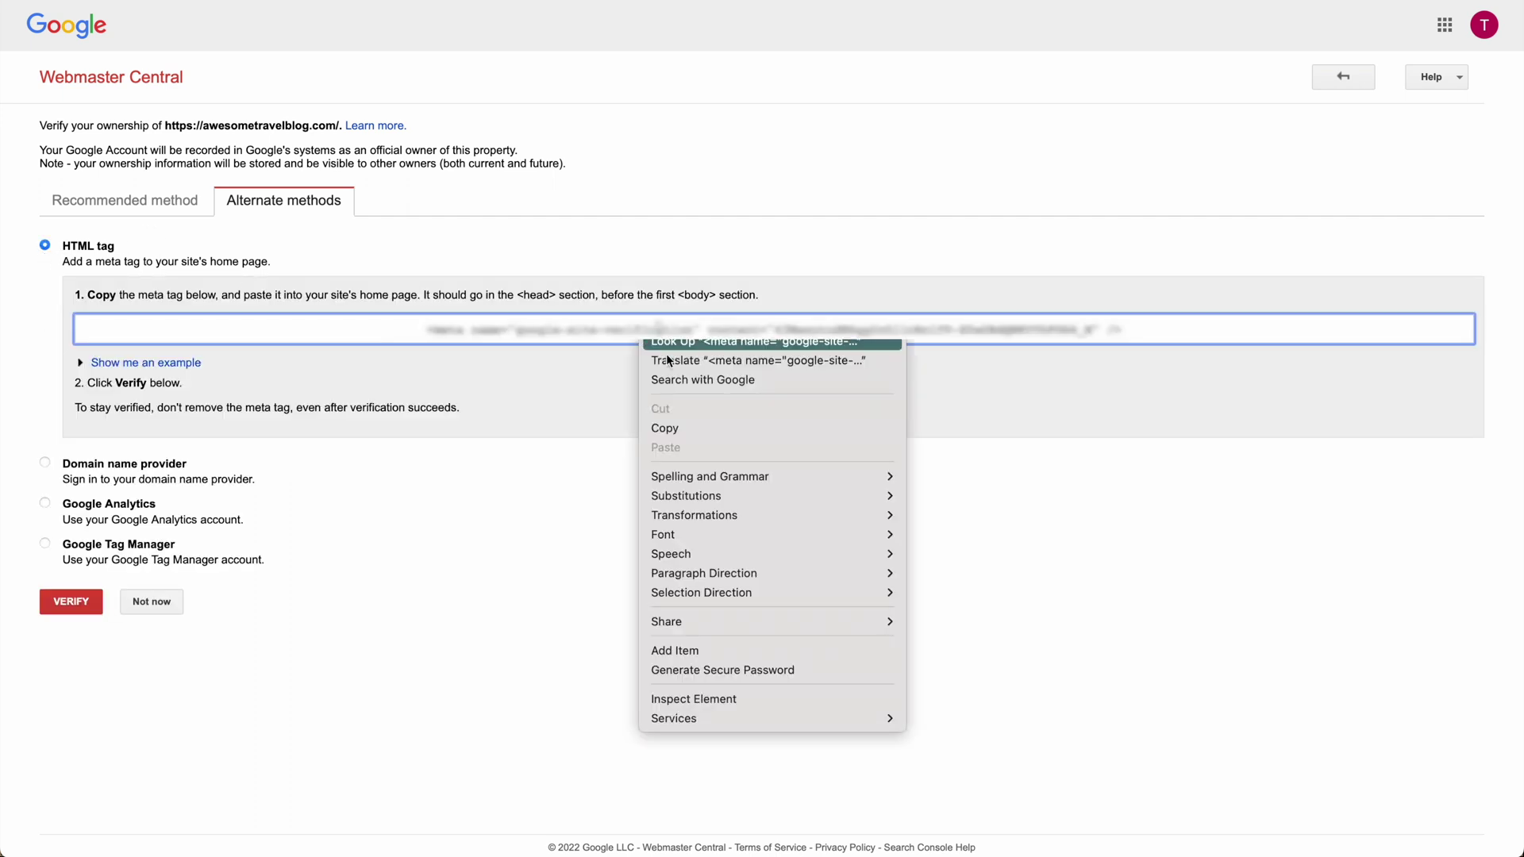
{"action": "left_click", "coordinate": [678, 423]}
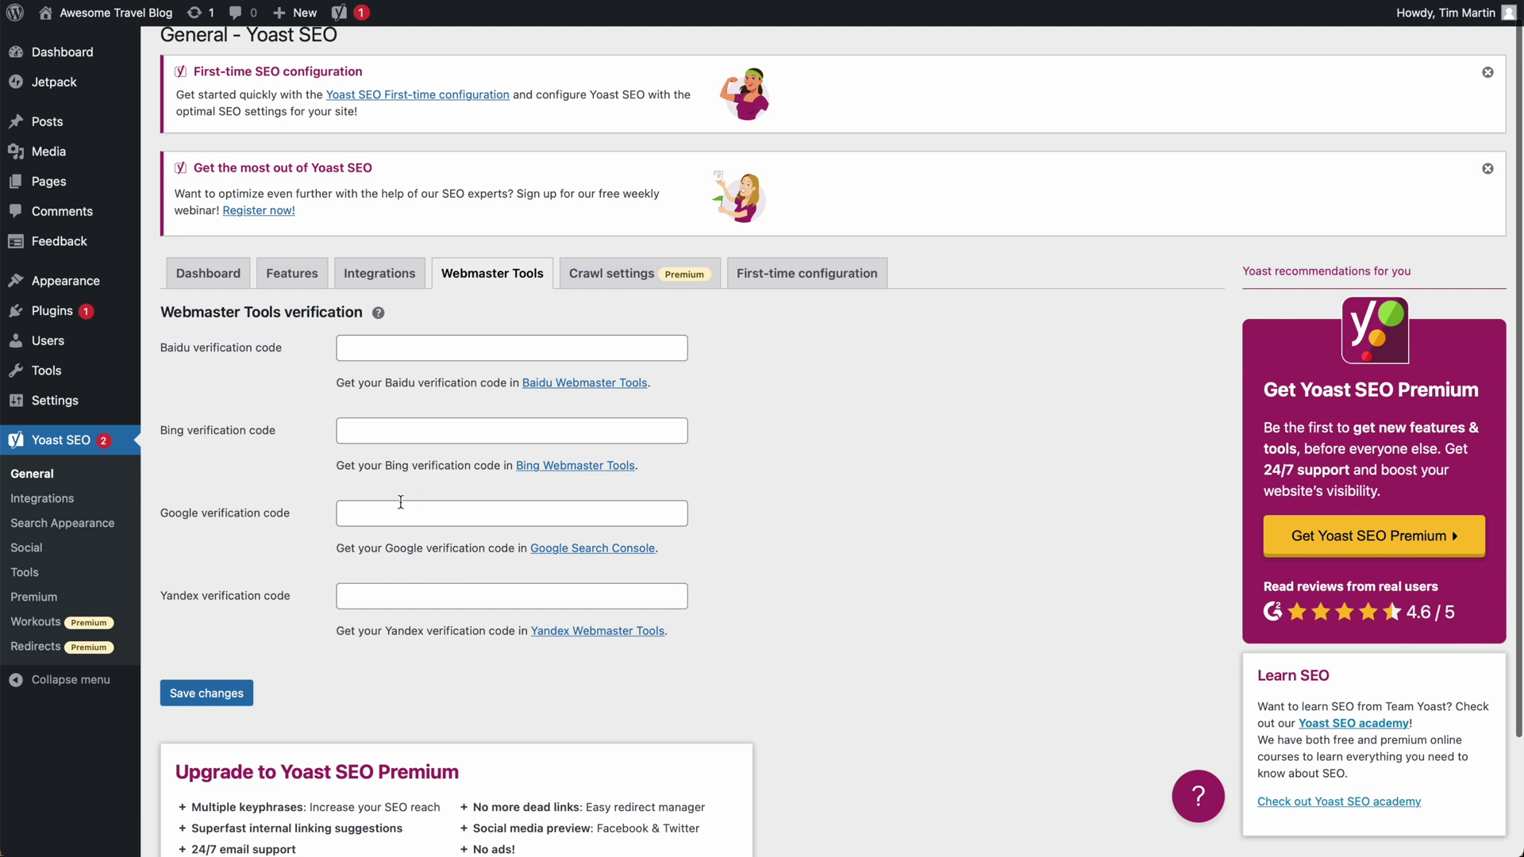
Paste the copied code into Yoast's Google verification code field and save the changes.
{"action": "left_click", "coordinate": [361, 514]}
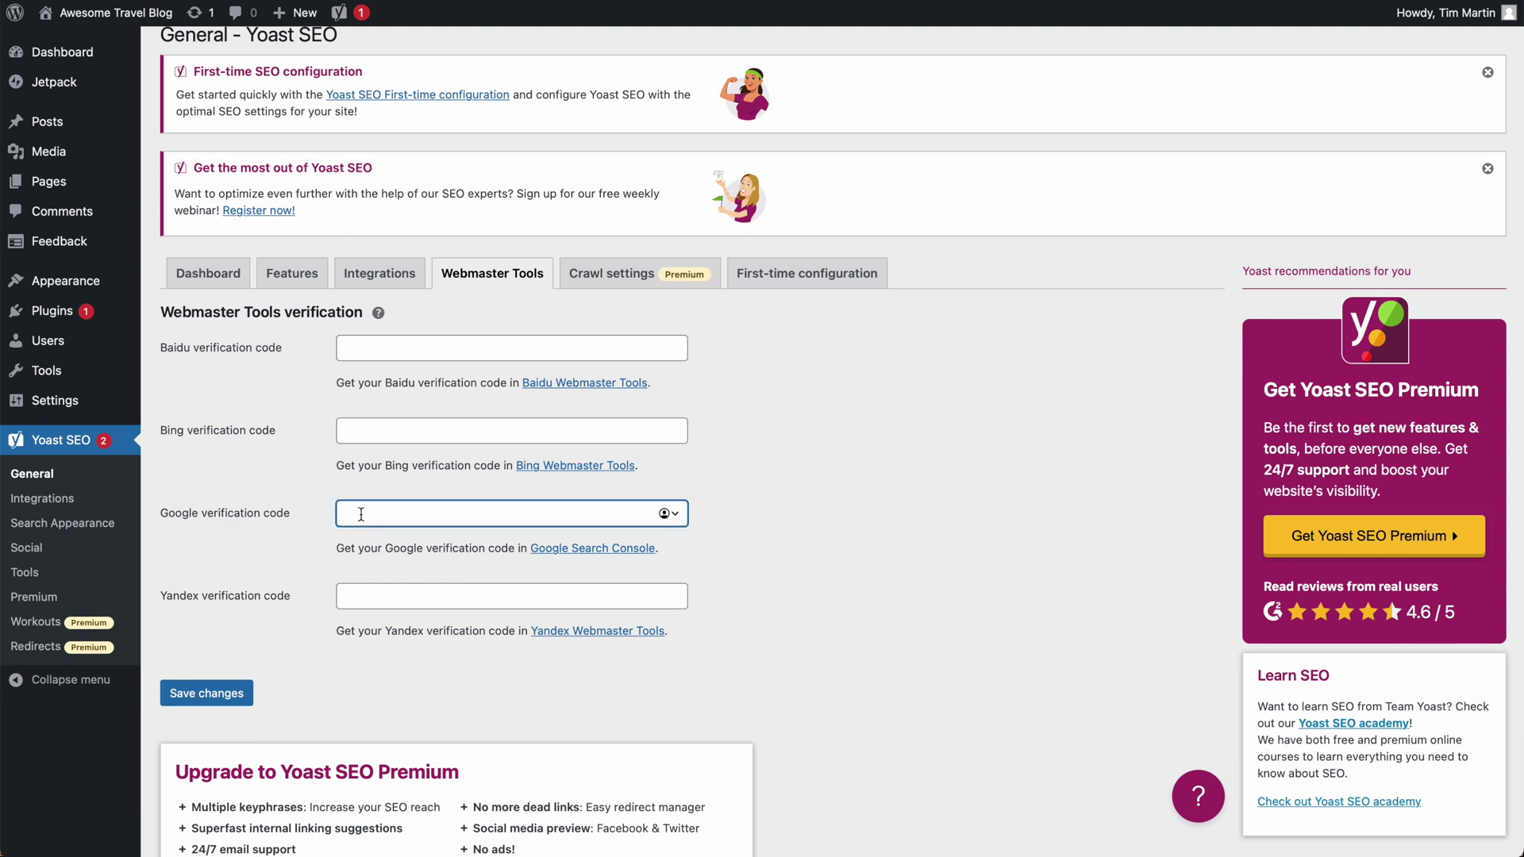
{"action": "key", "text": "super+v"}
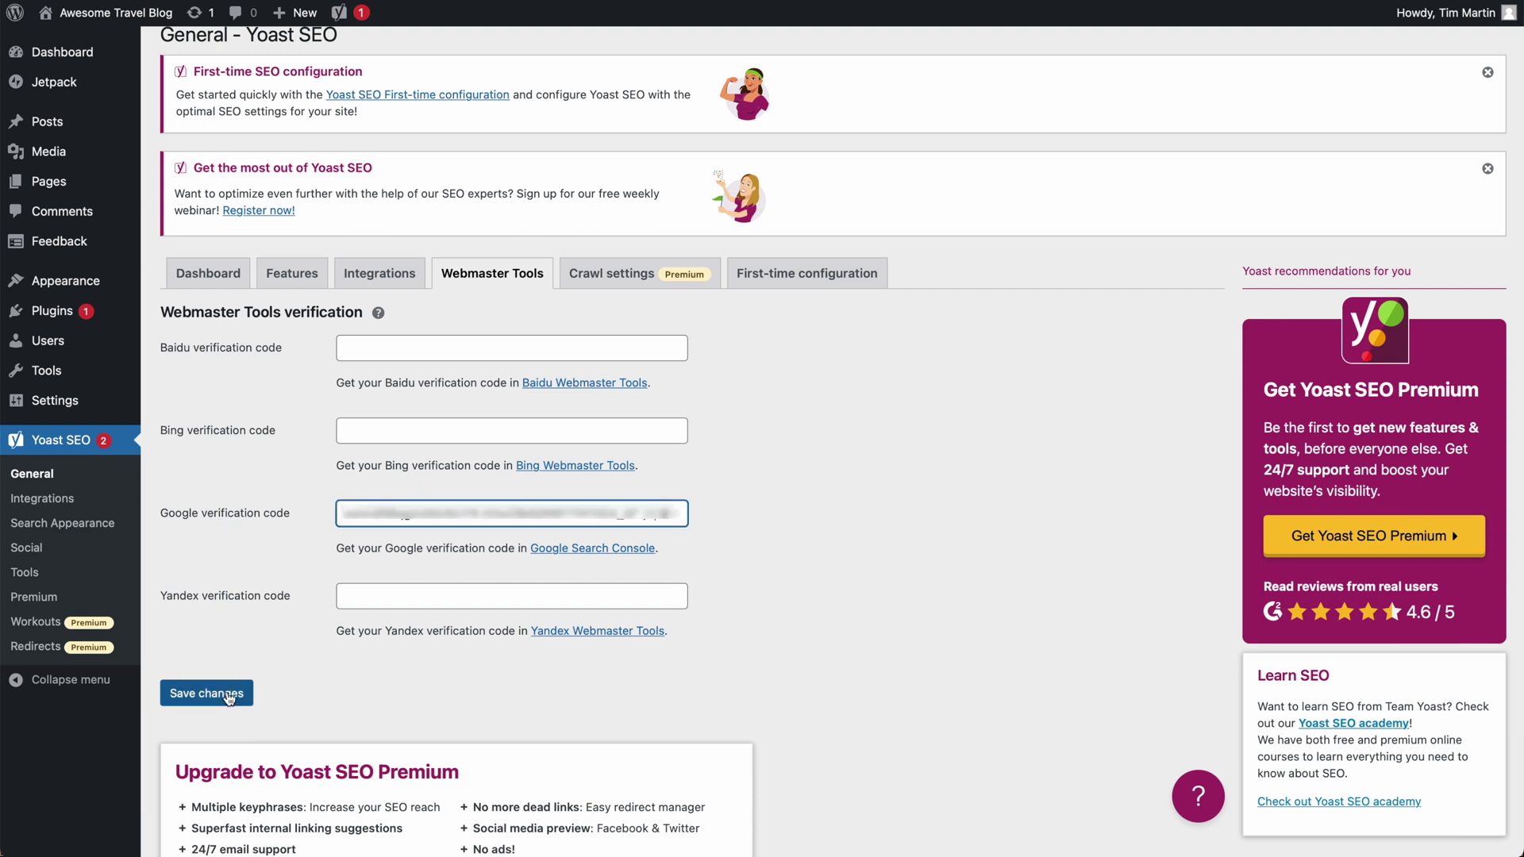
{"action": "left_click", "coordinate": [205, 697]}
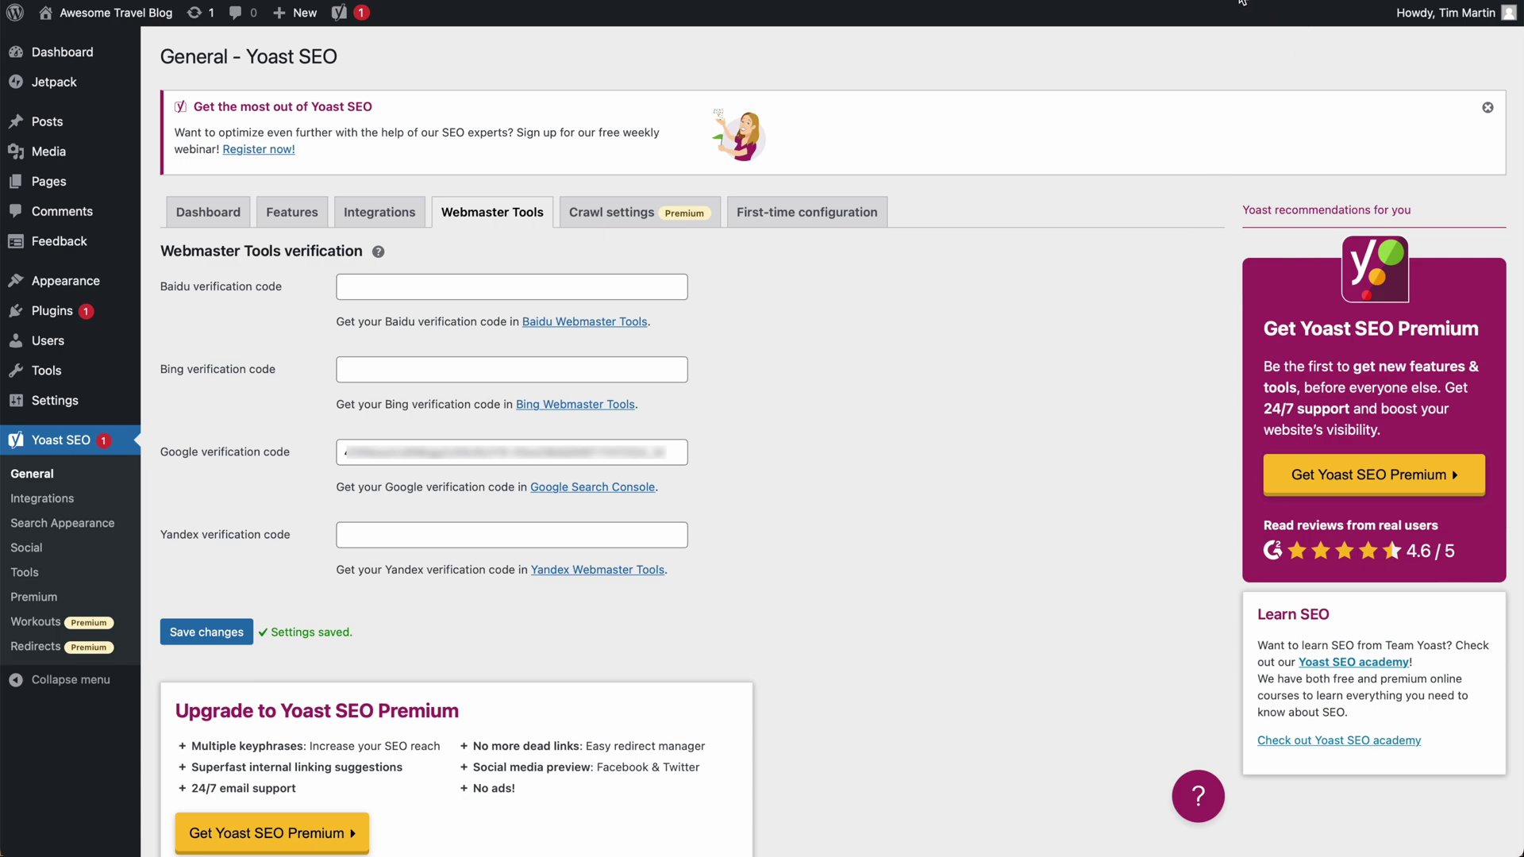
{"action": "left_click", "coordinate": [1333, 80]}
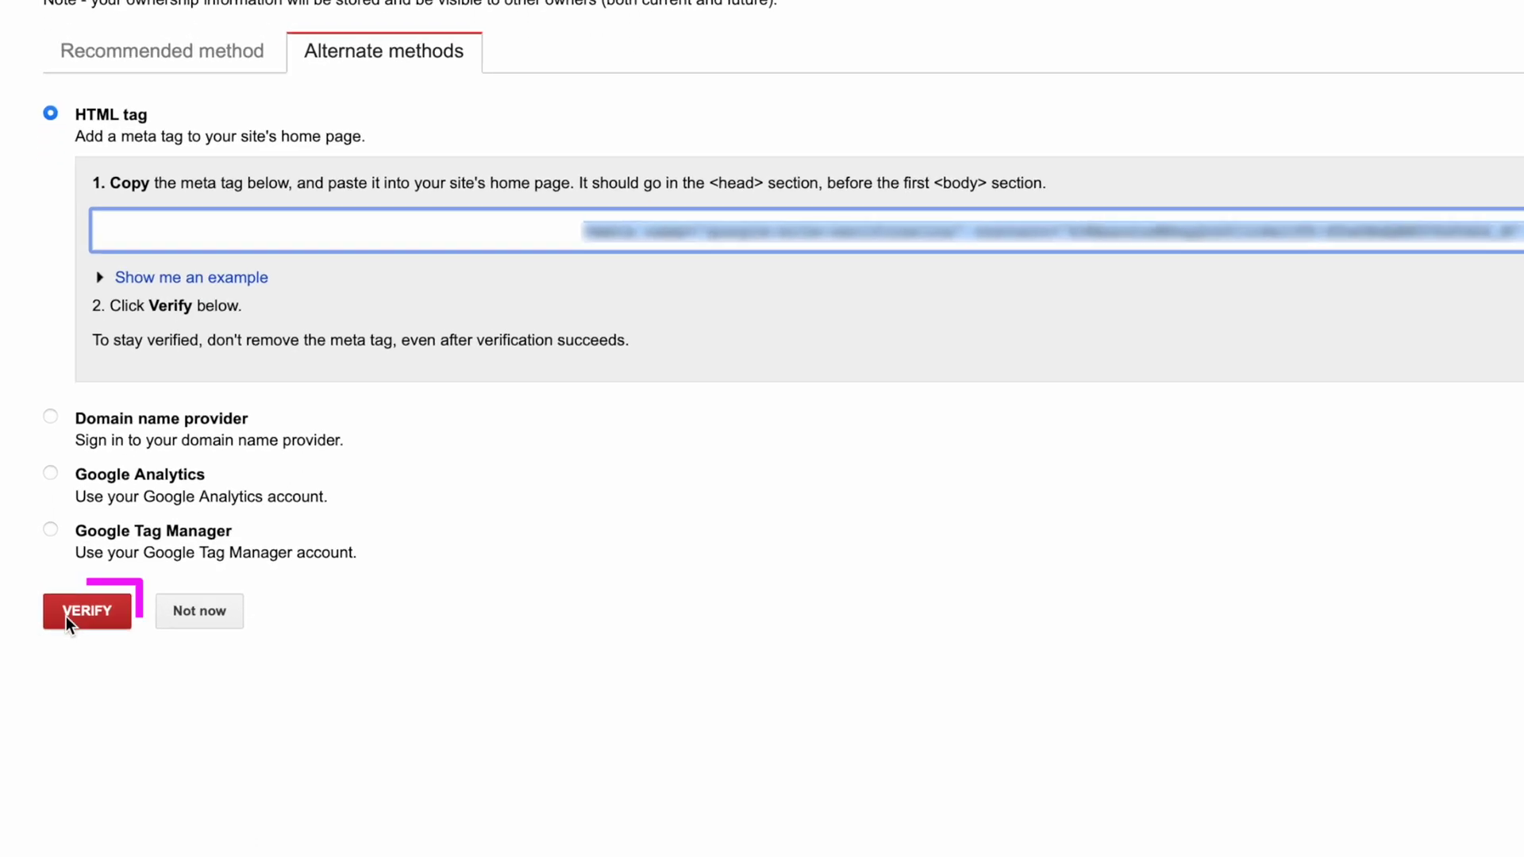
{"action": "left_click", "coordinate": [76, 615]}
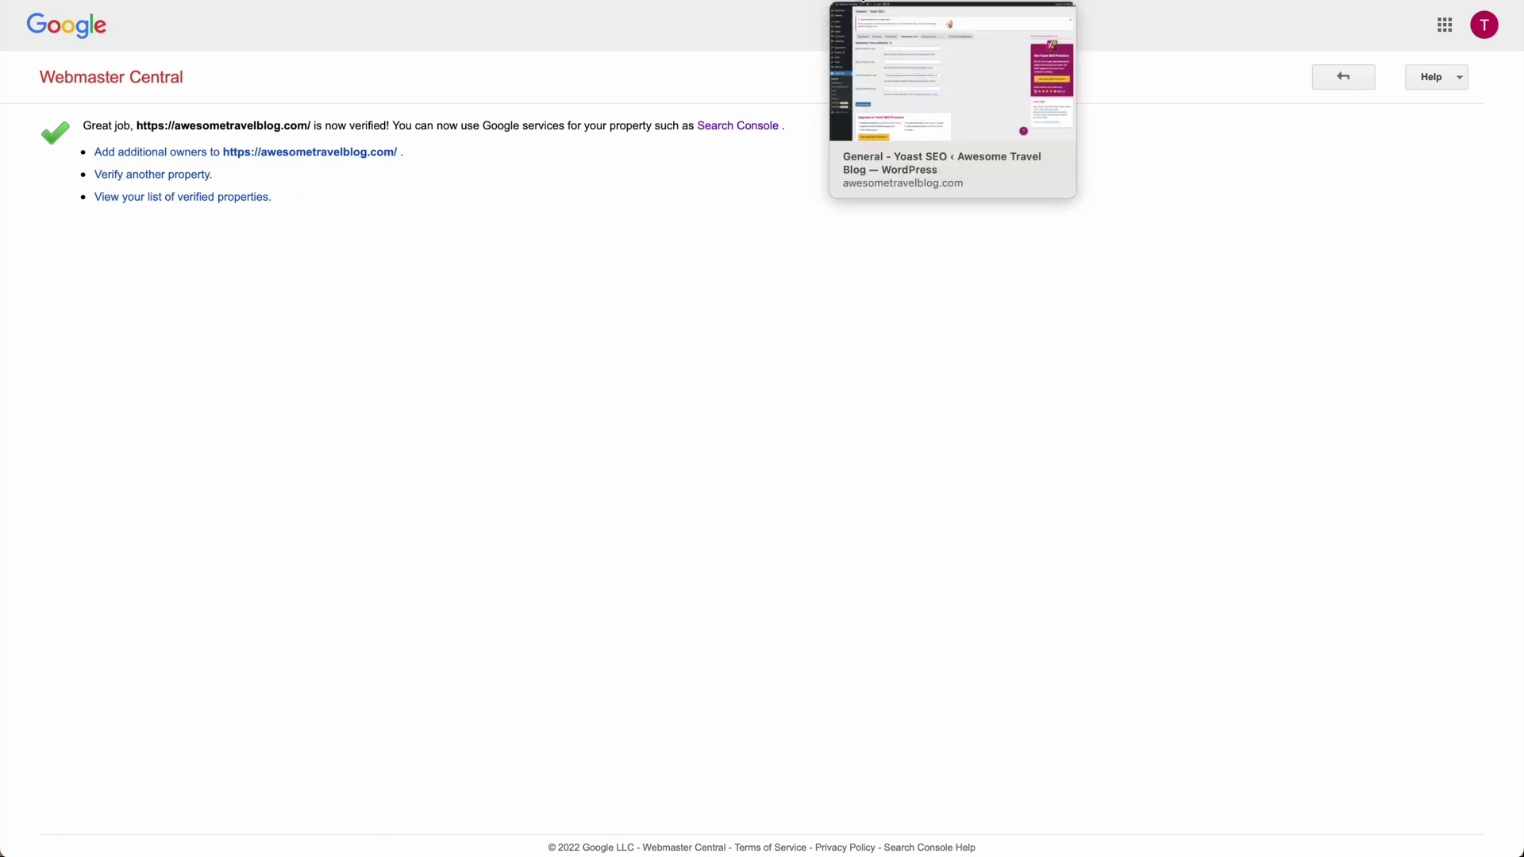
{"action": "left_click", "coordinate": [862, 1]}
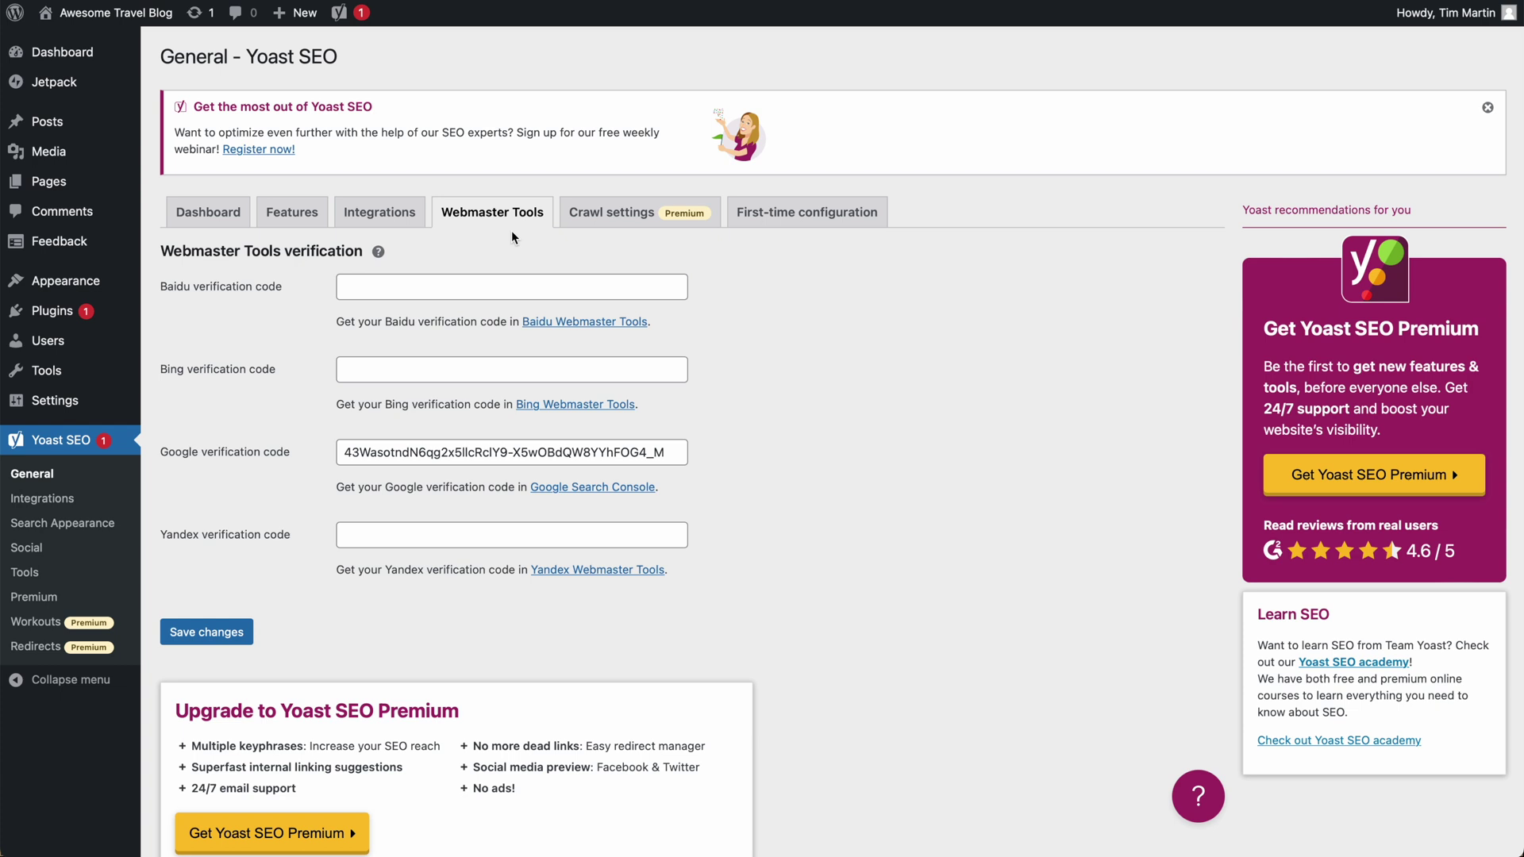
On Yoast SEO's Features tab, confirm XML sitemaps is enabled and review its help text.
{"action": "left_click", "coordinate": [290, 215]}
{"action": "scroll", "coordinate": [436, 393], "scroll_direction": "down", "scroll_amount": 2}
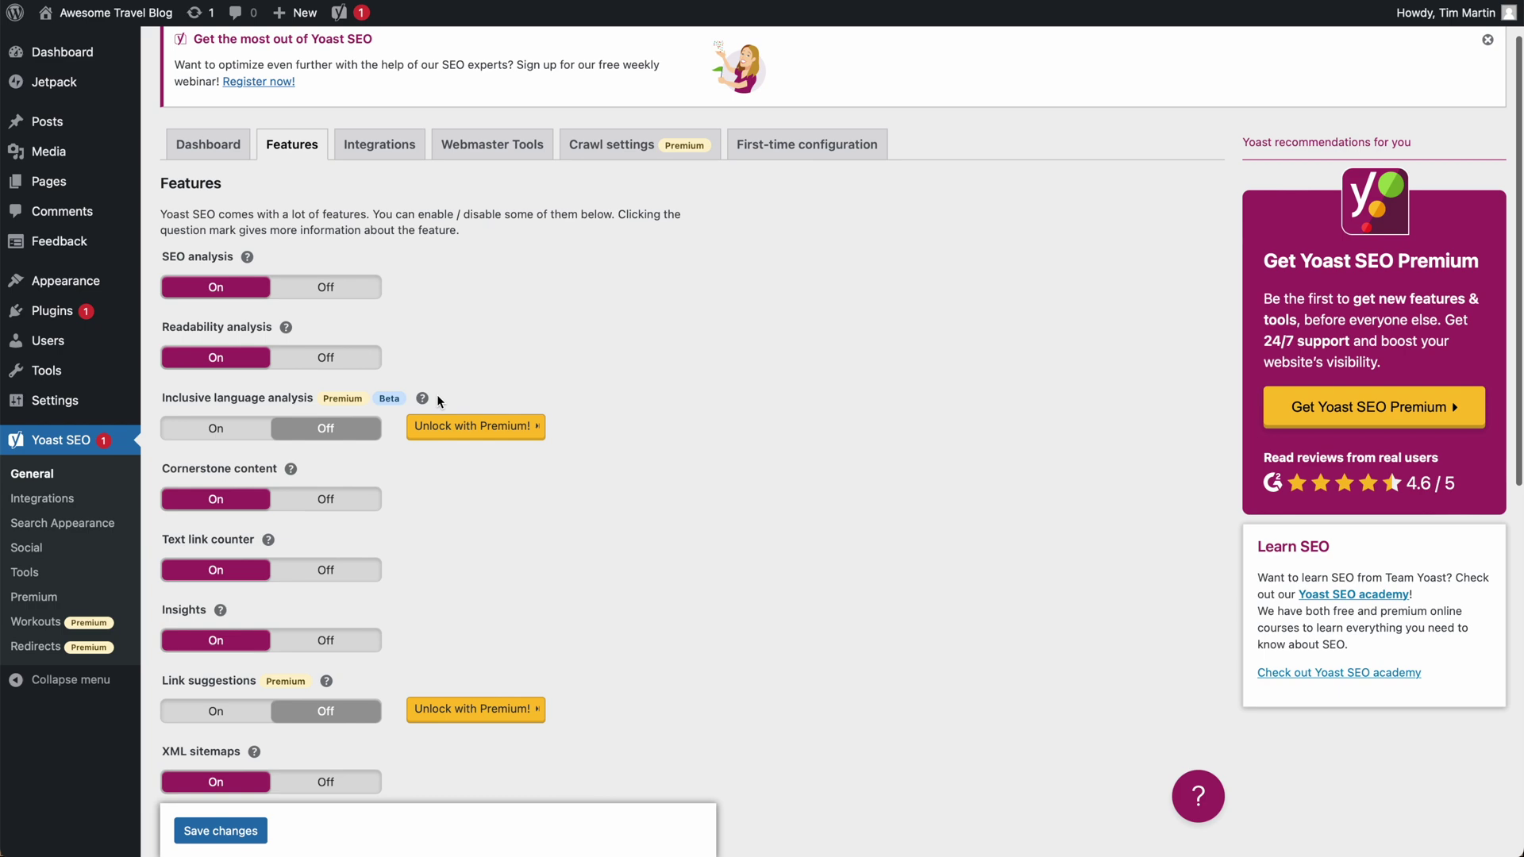
{"action": "scroll", "coordinate": [436, 394], "scroll_direction": "down", "scroll_amount": 6}
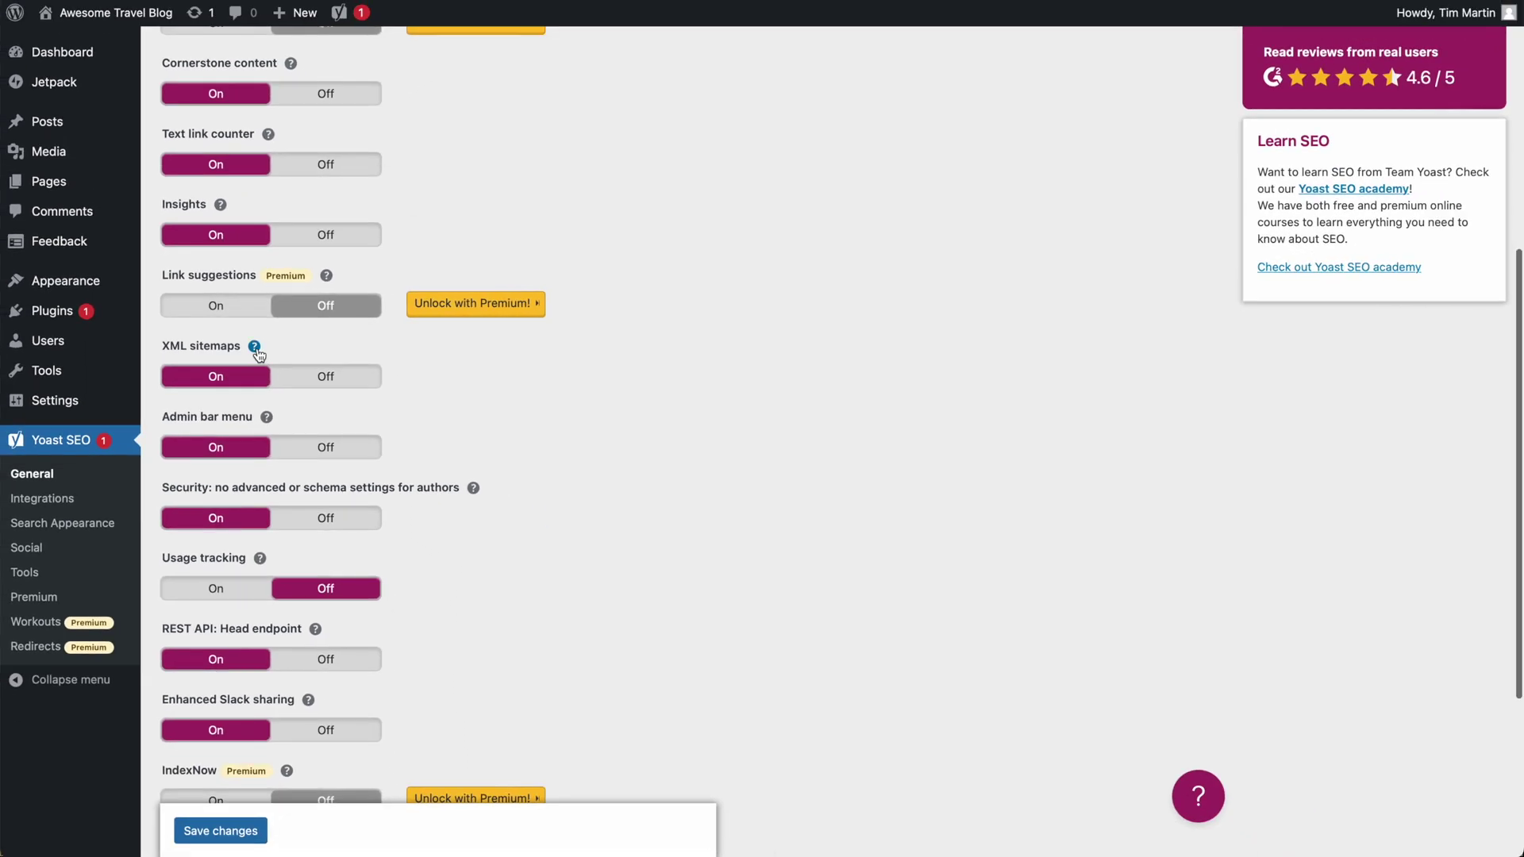
{"action": "left_click", "coordinate": [255, 347]}
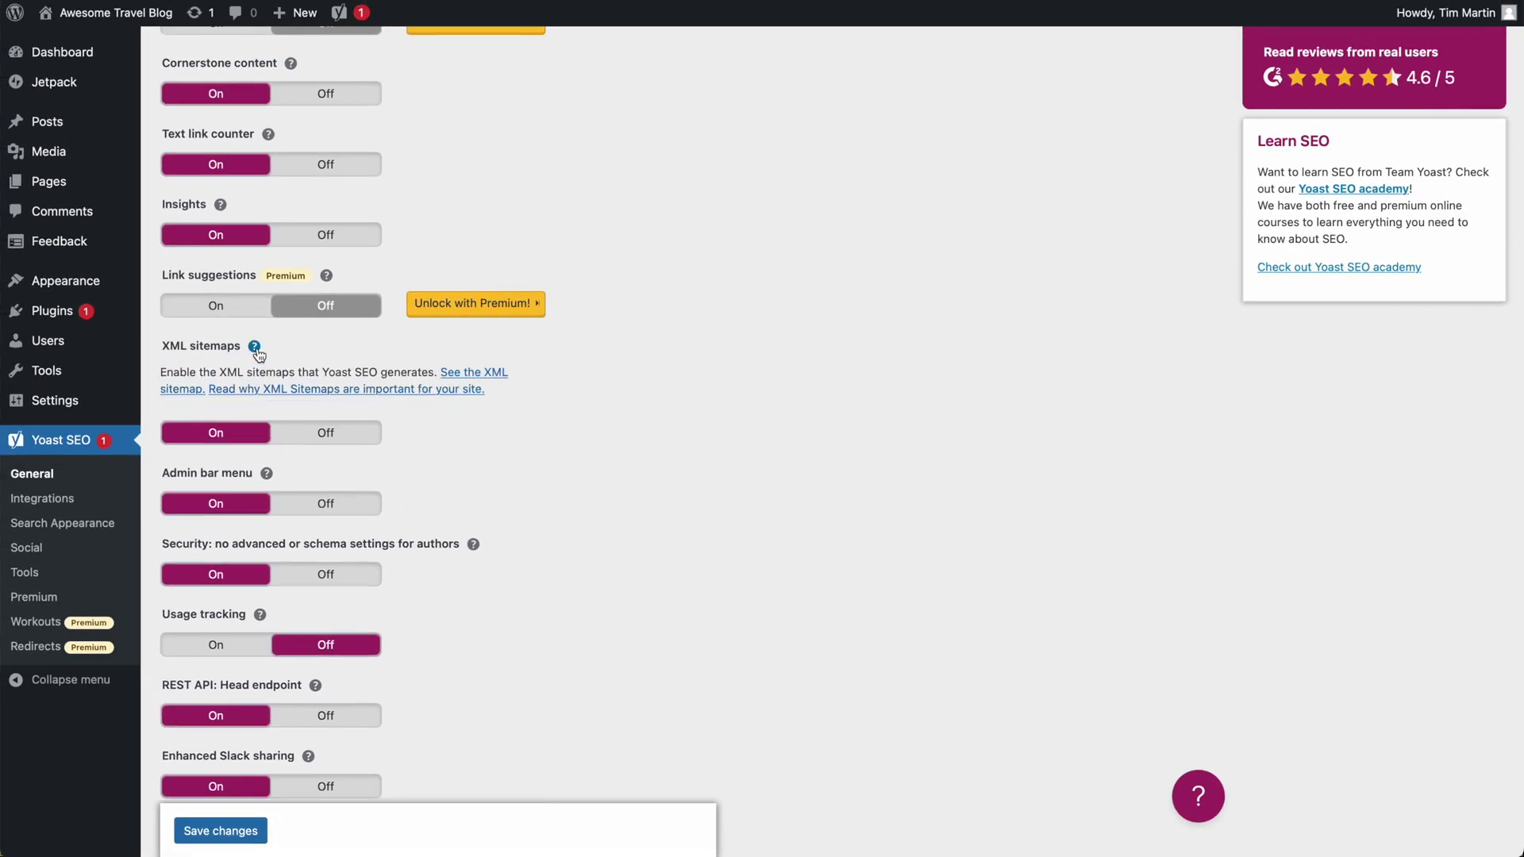
{"action": "left_click", "coordinate": [255, 348]}
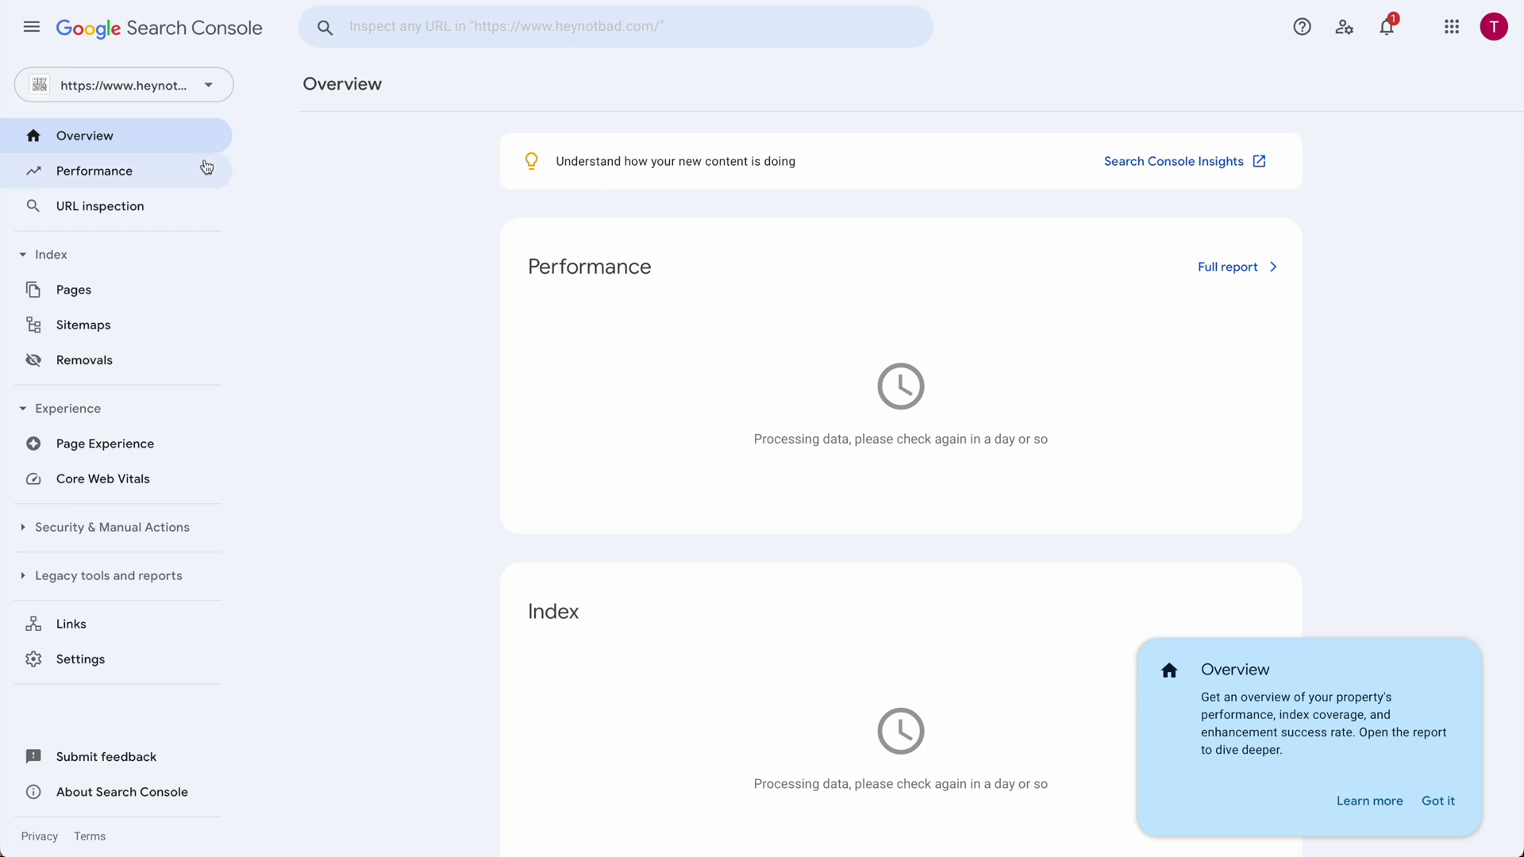
{"action": "left_click", "coordinate": [210, 87]}
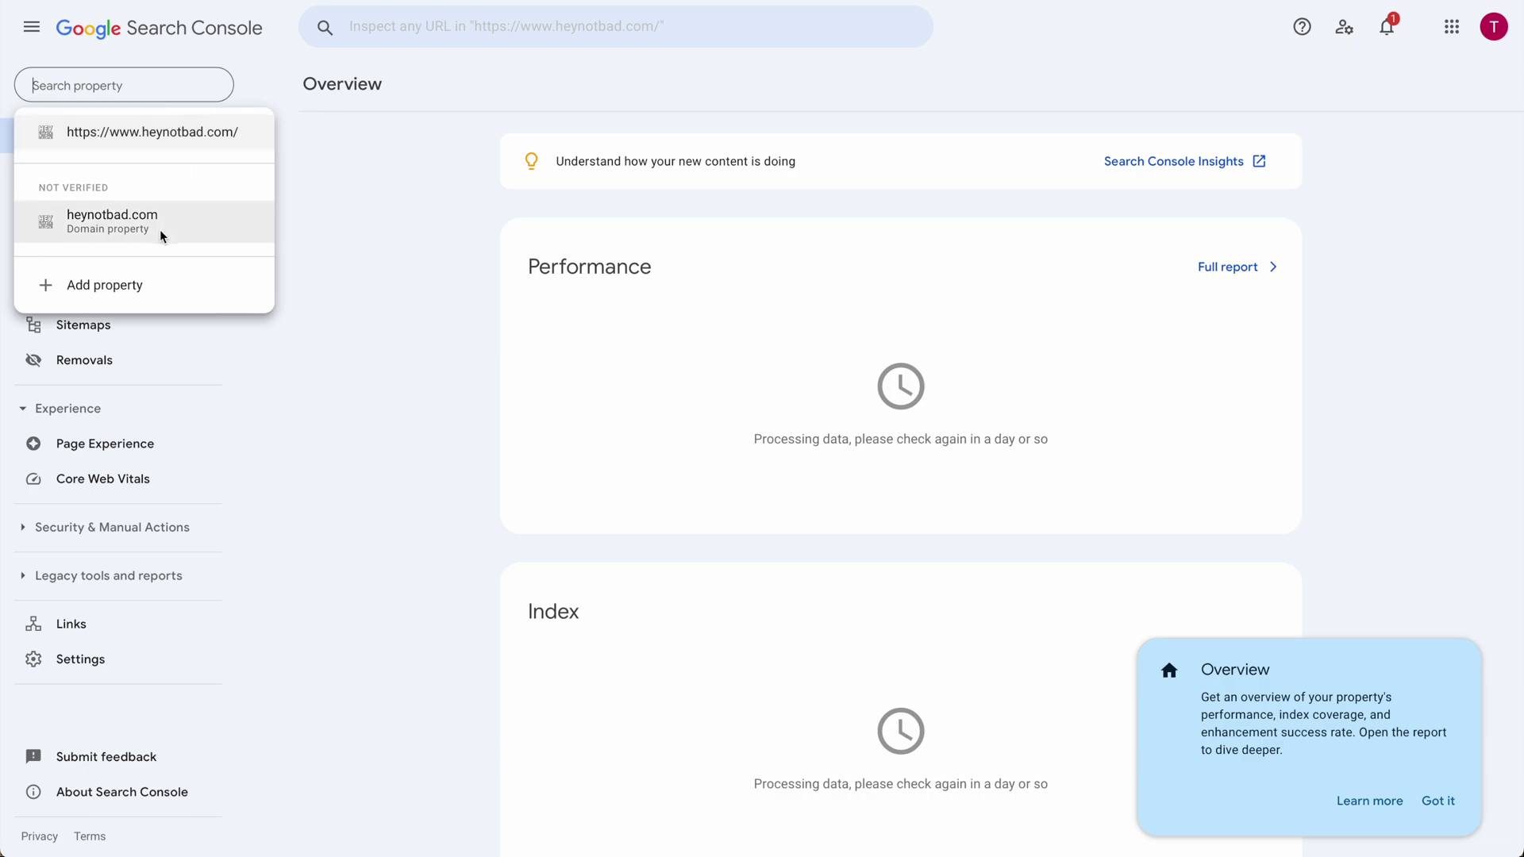
{"action": "left_click", "coordinate": [121, 290]}
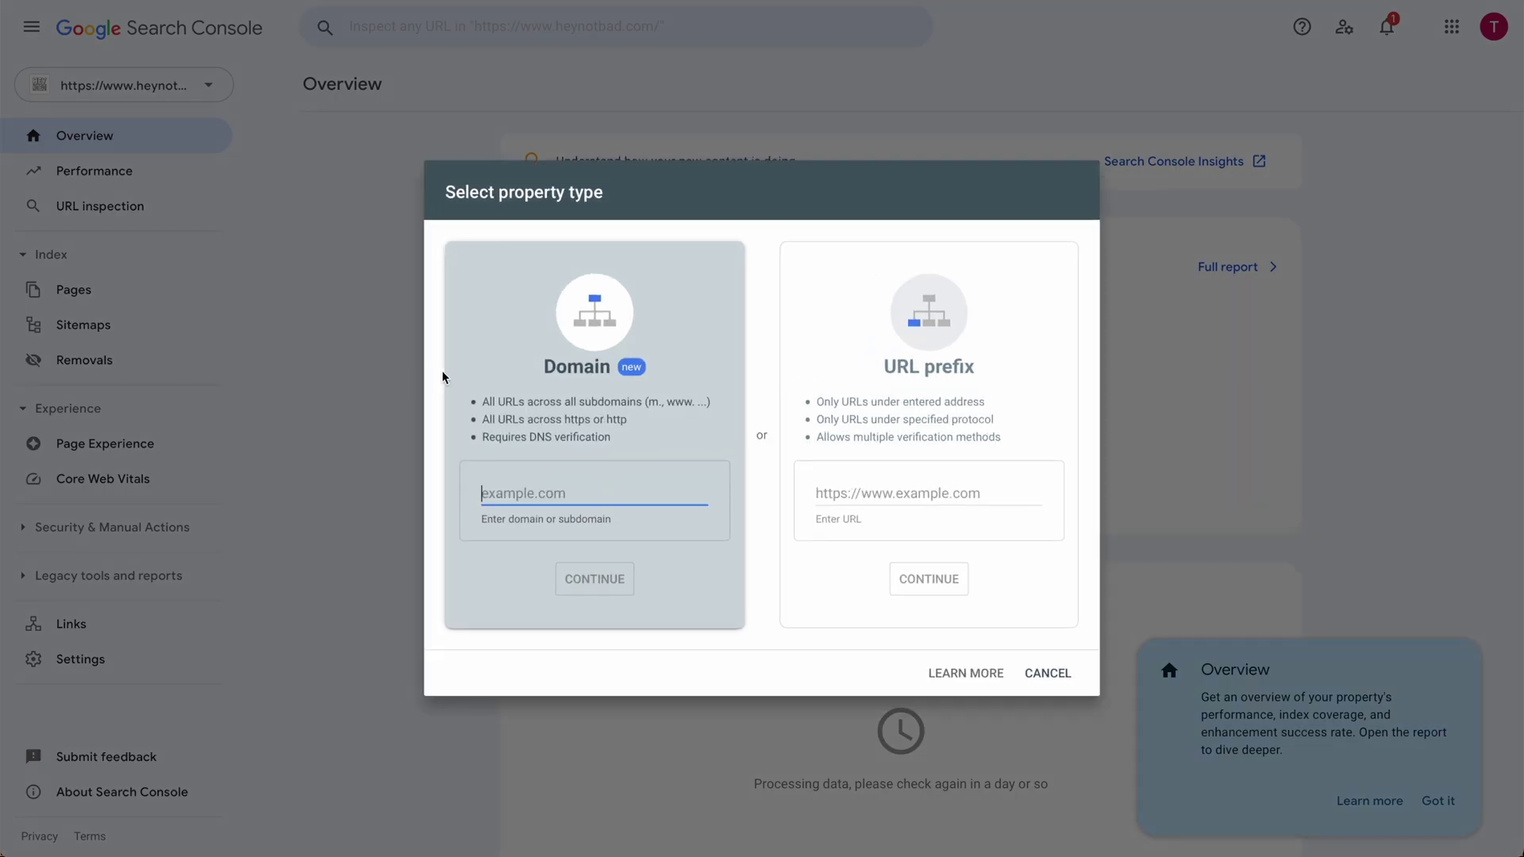
{"action": "left_click", "coordinate": [869, 500]}
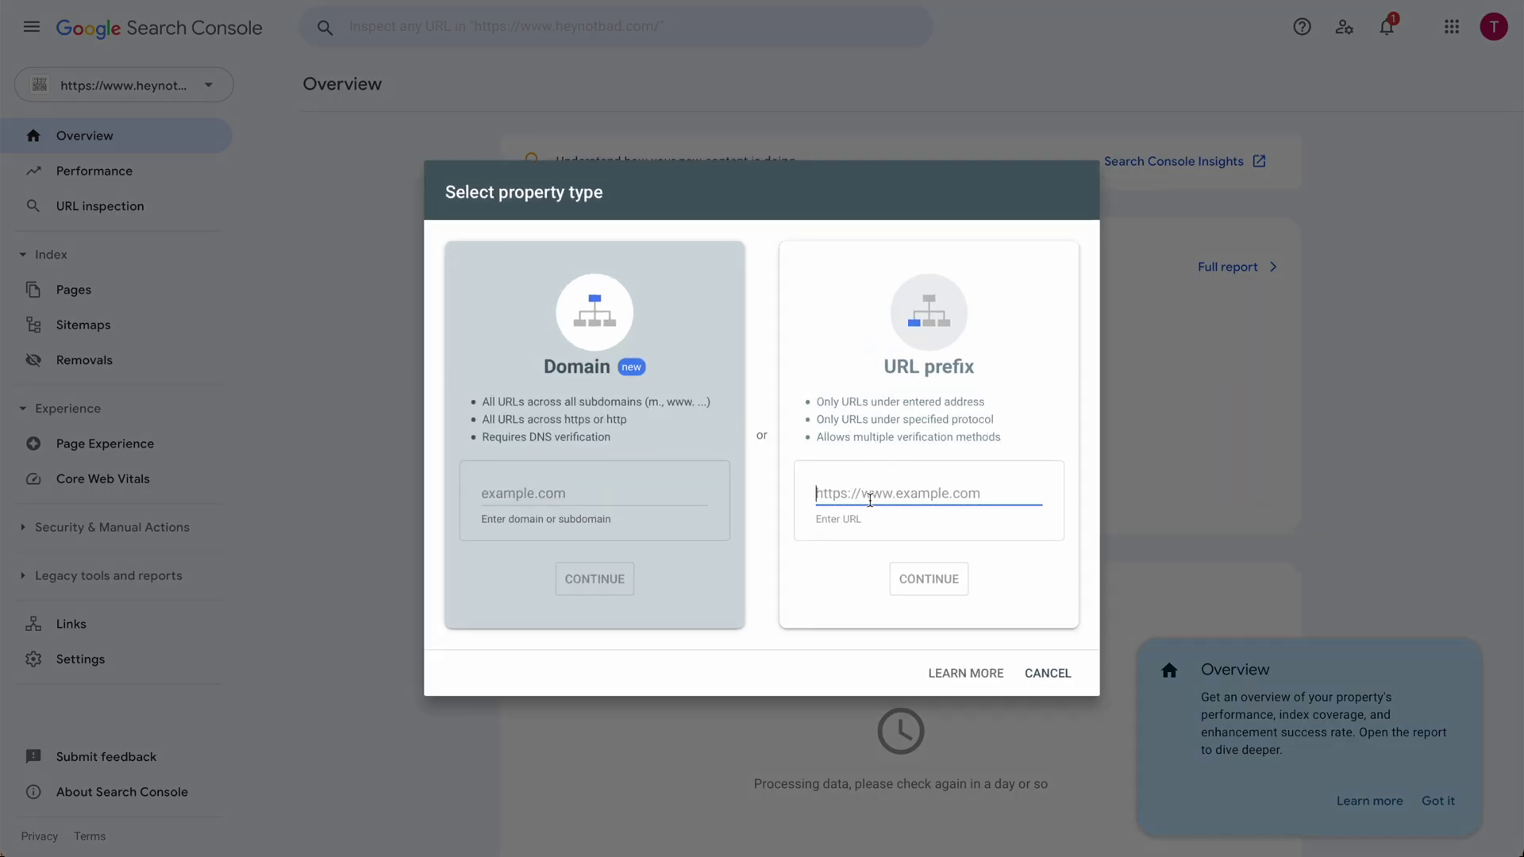
{"action": "type", "text": "https"}
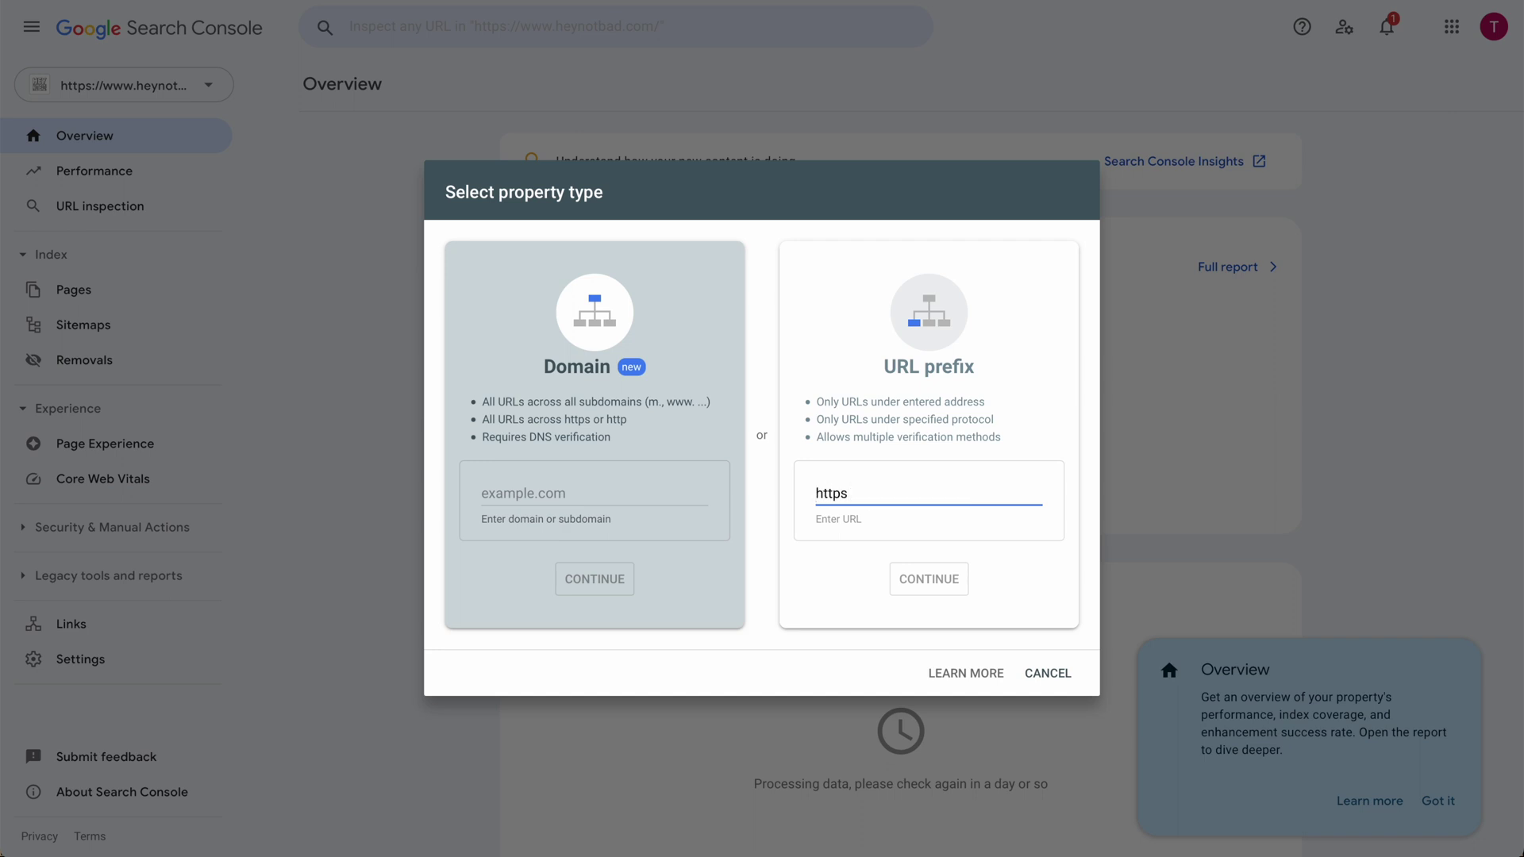
{"action": "type", "text": "://awe"}
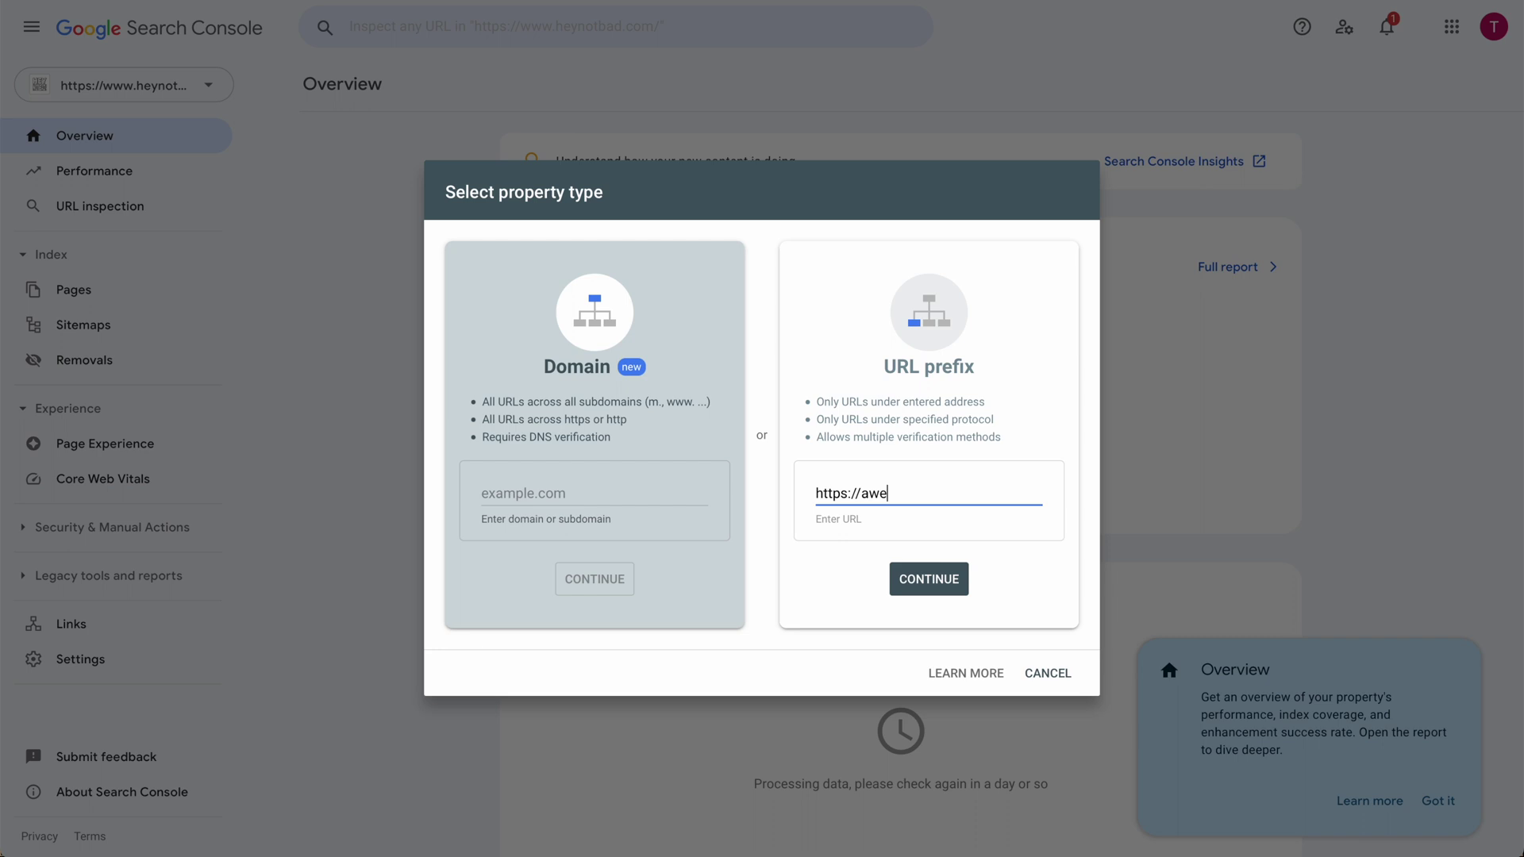
{"action": "type", "text": "sometravelblog.com"}
{"action": "left_click", "coordinate": [944, 585]}
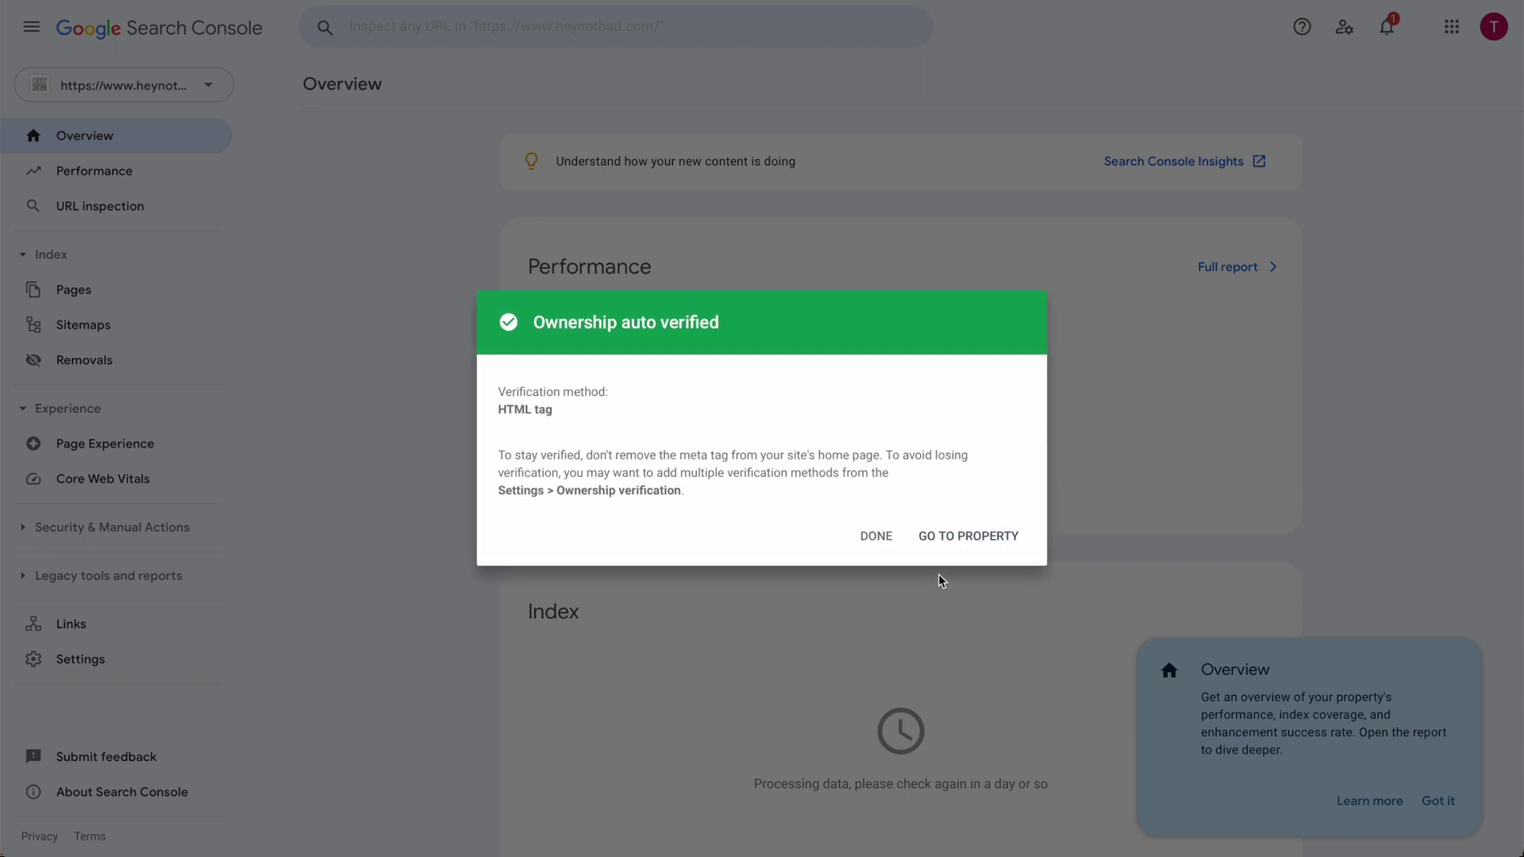
{"action": "left_click", "coordinate": [959, 538]}
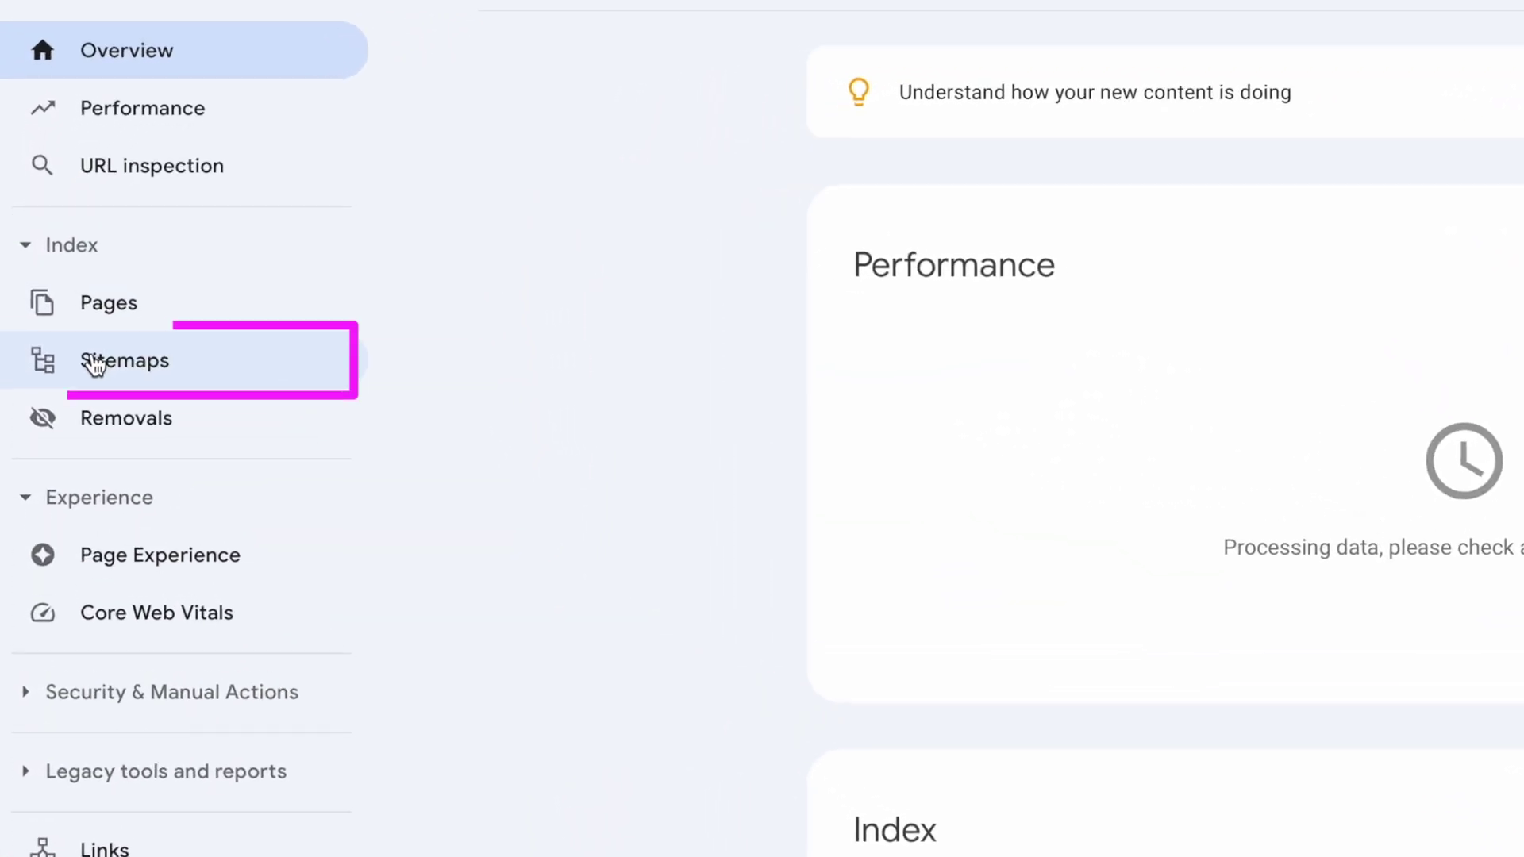
{"action": "left_click", "coordinate": [94, 364]}
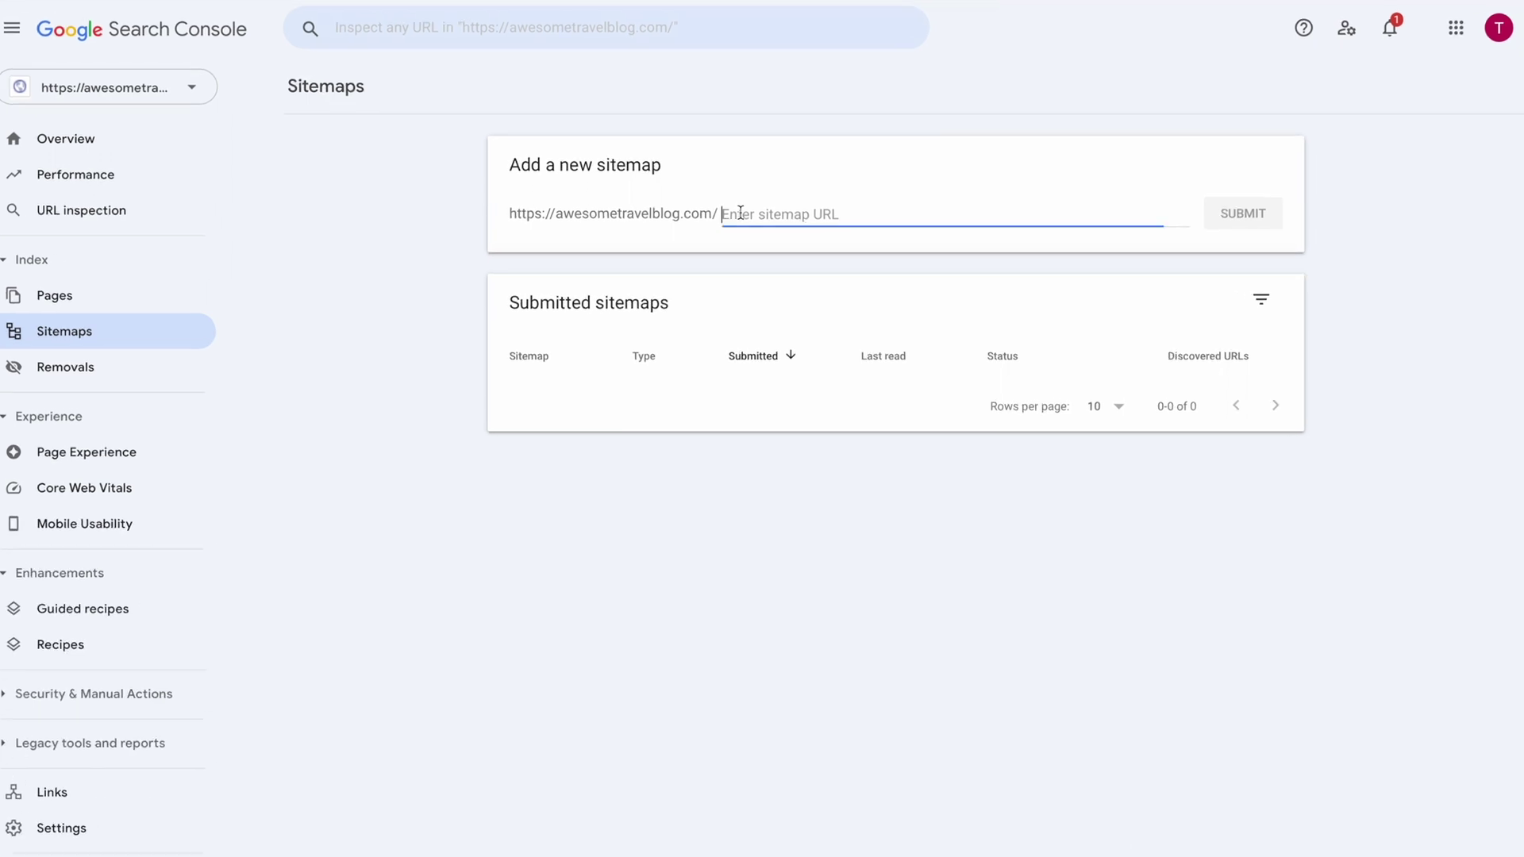
Submit sitemap_index.xml as a new sitemap for awesometravelblog.com.
{"action": "type", "text": "site"}
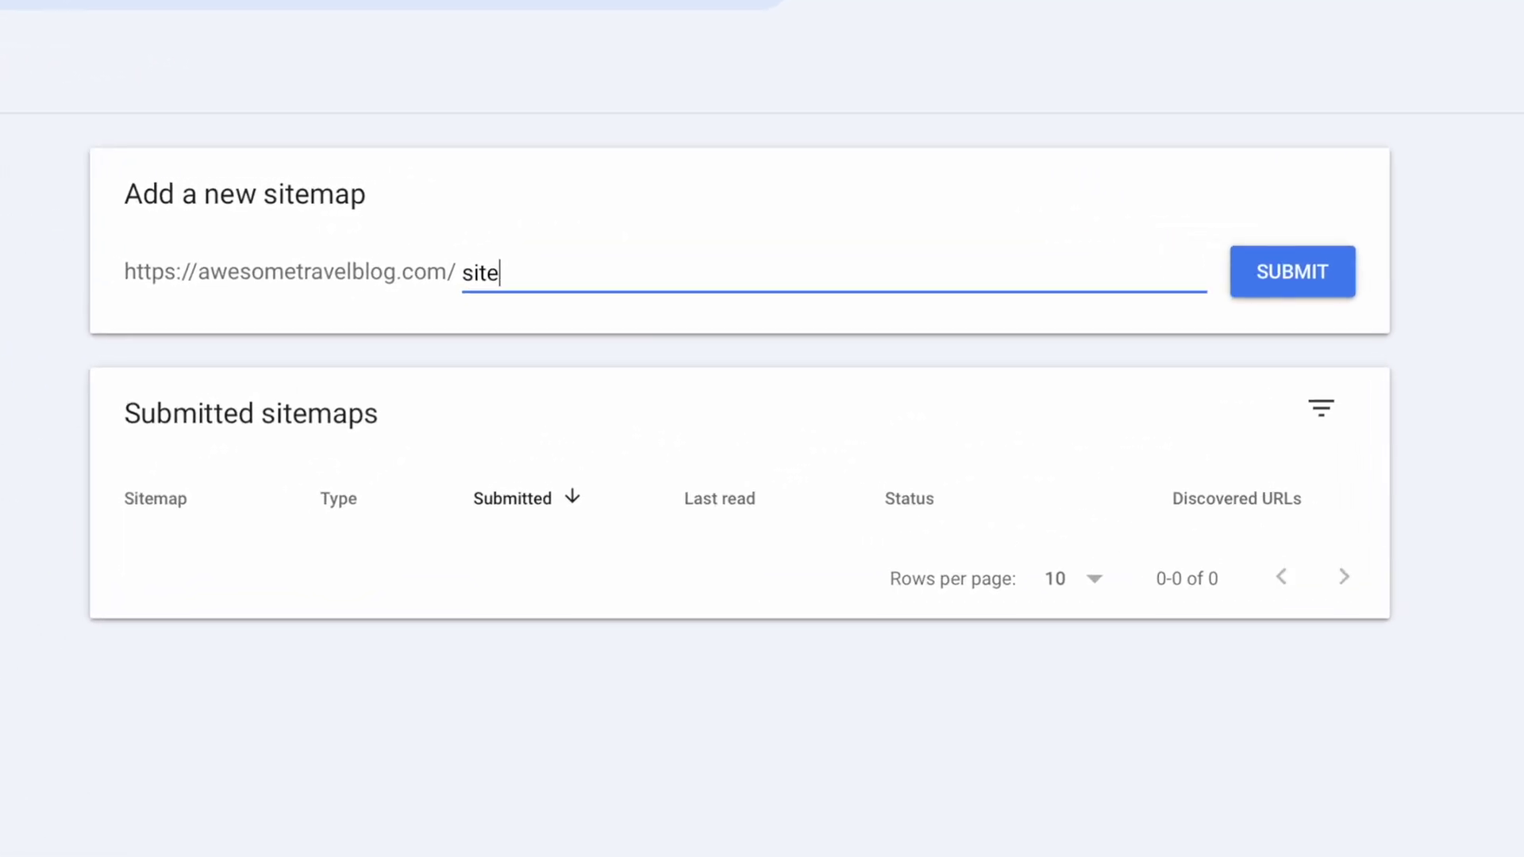
{"action": "type", "text": "map_index.xml"}
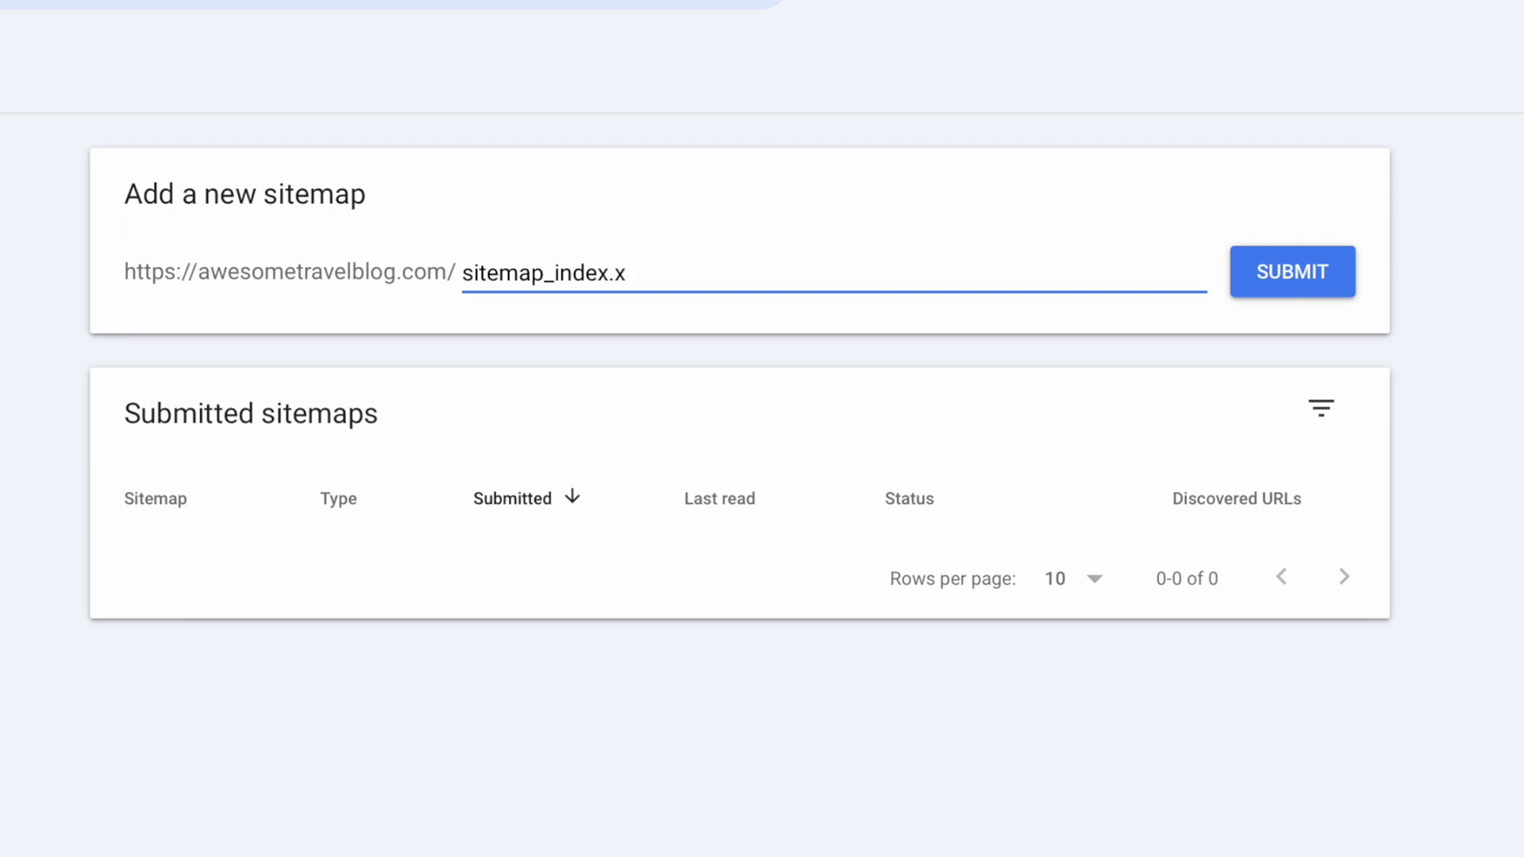
{"action": "left_click", "coordinate": [1312, 282]}
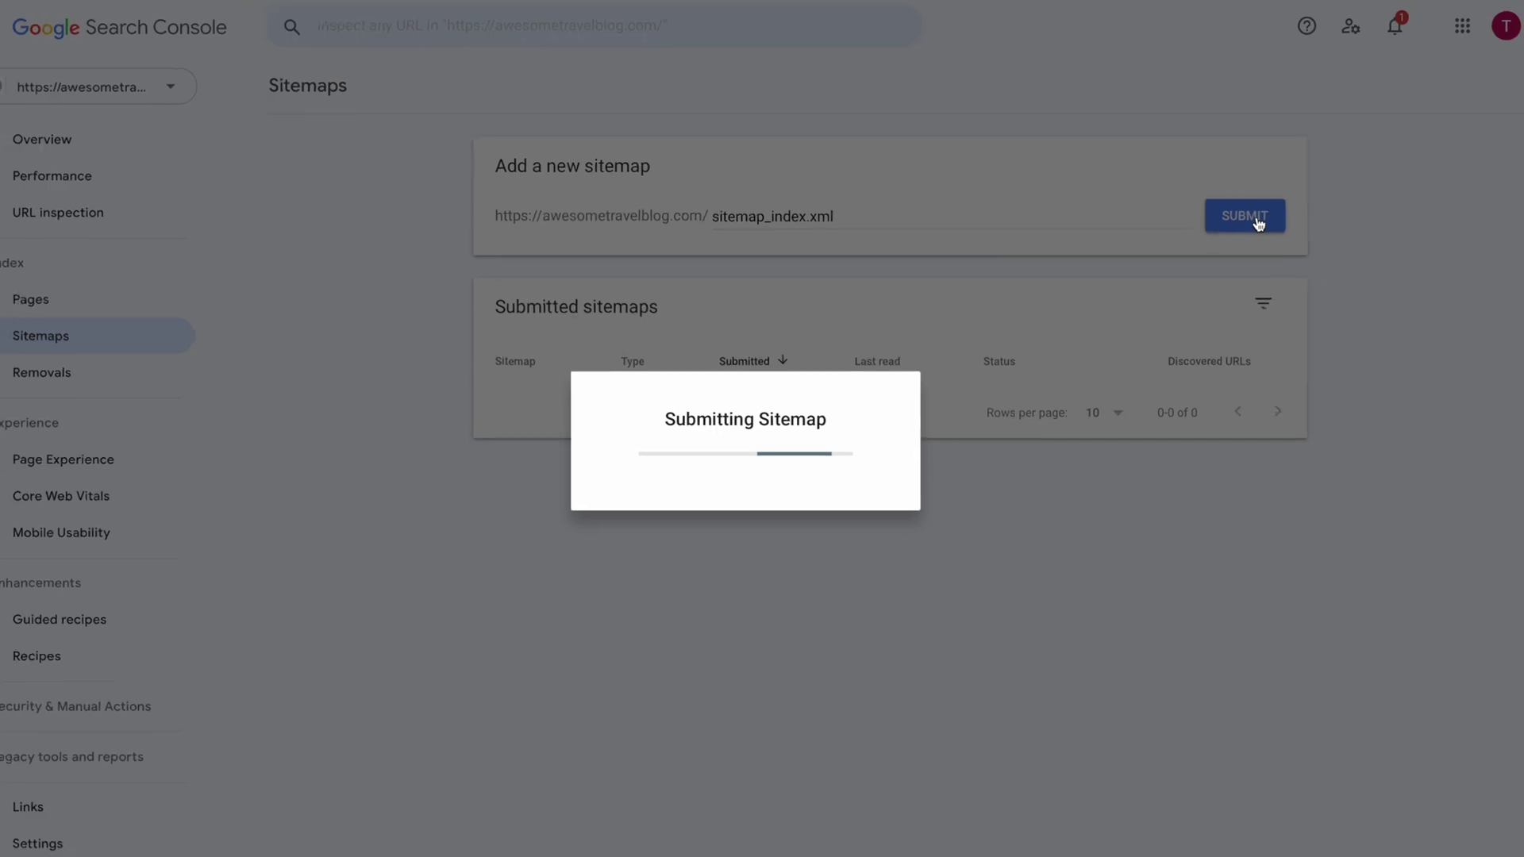